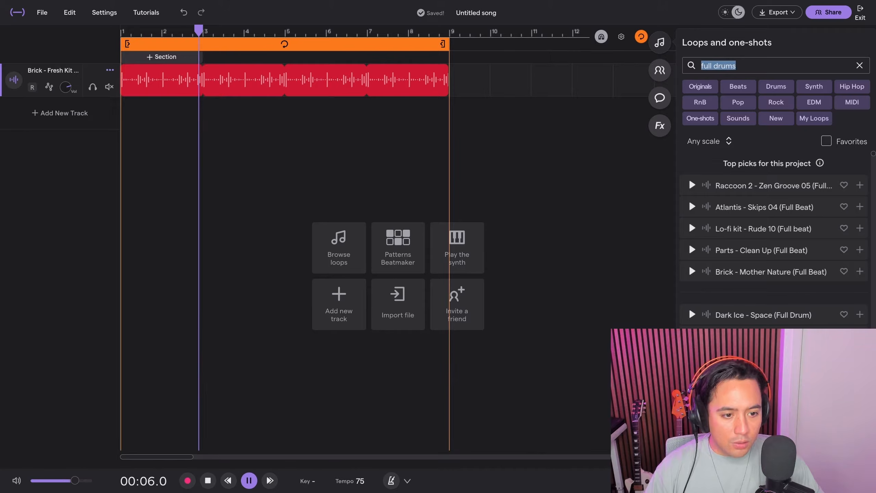
Search the loops for "fresh kit 04" and add the Brick - Fresh Kit 04 Kick & Snare and Tops loops as tracks.
type("fresh kit")
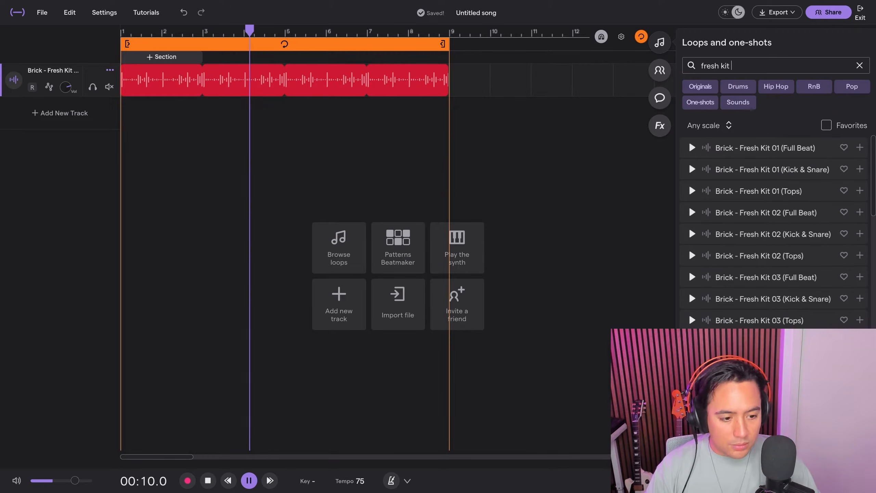
type(" 04")
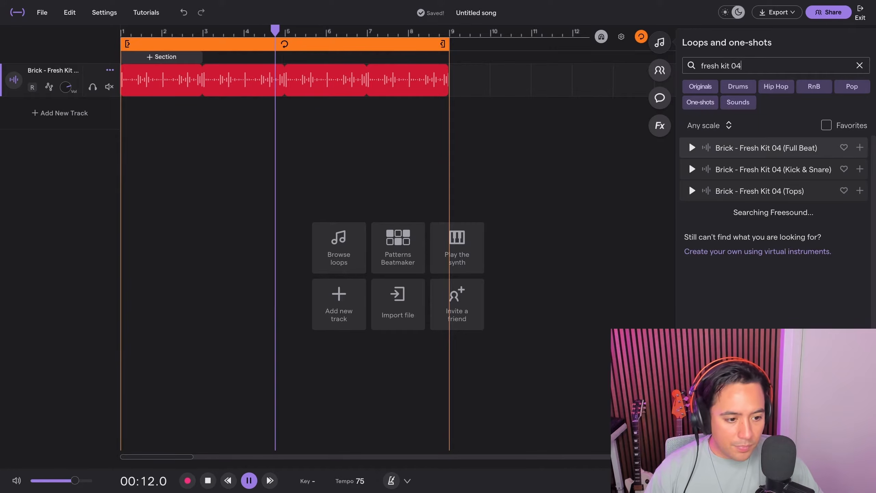
key("Return")
key("space")
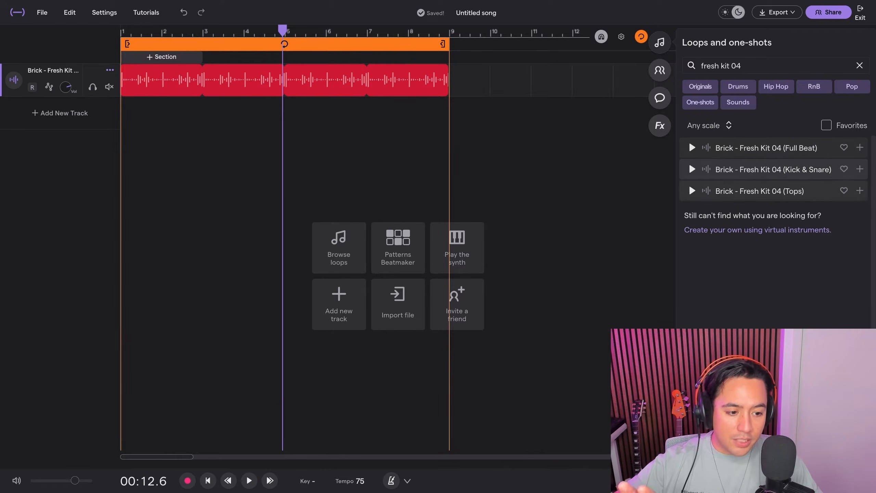
left_click(859, 169)
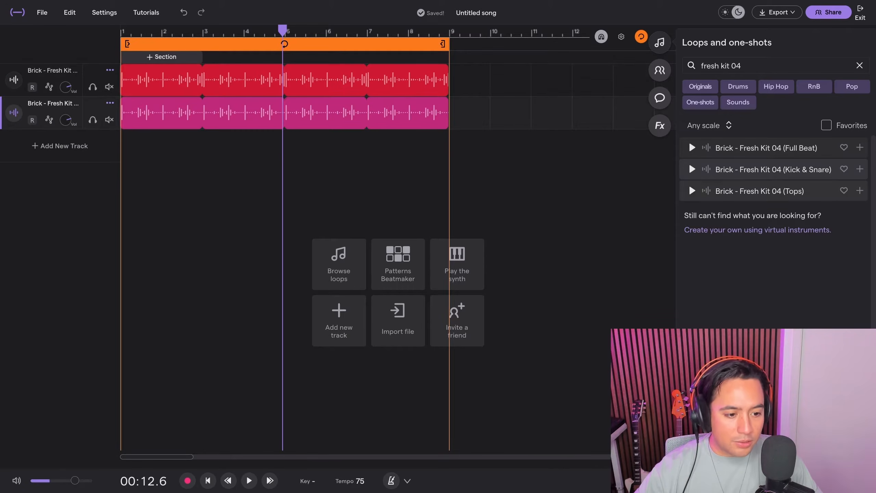
left_click(859, 190)
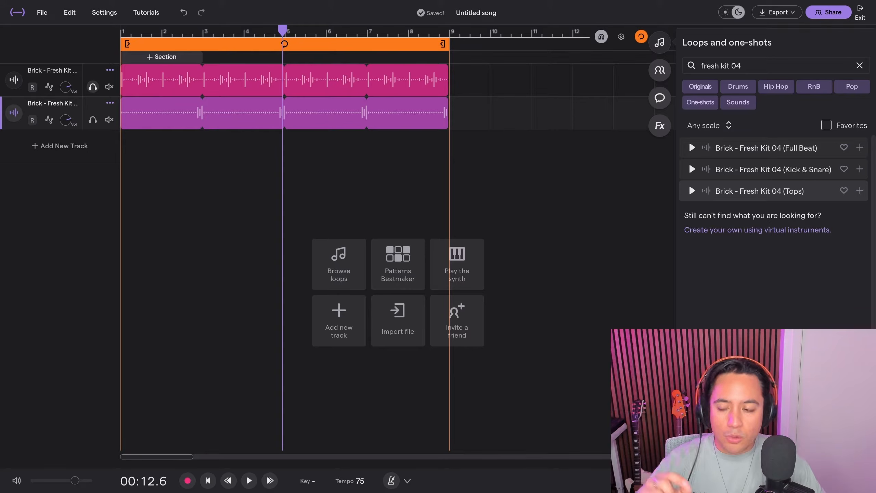
Solo the Kick & Snare track and the Tops track in turn, listening briefly to each, and clear the solos.
left_click(92, 87)
key("space")
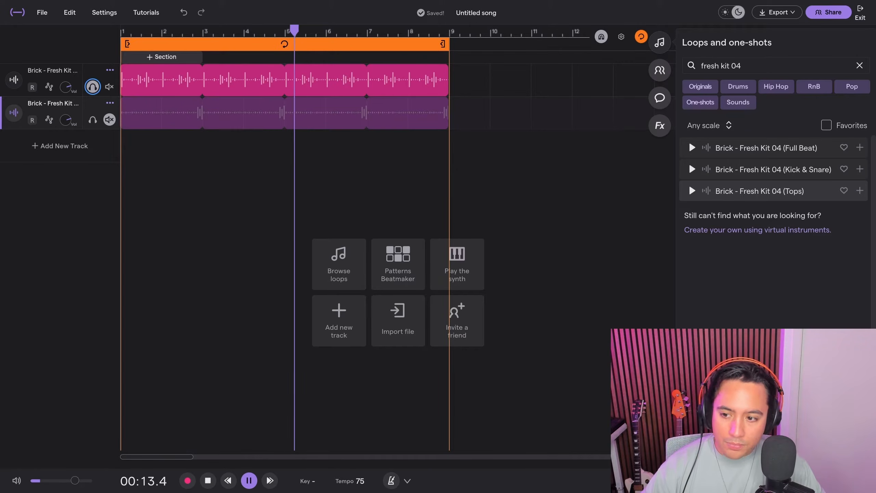
key("space")
left_click(92, 86)
left_click(93, 119)
key("space")
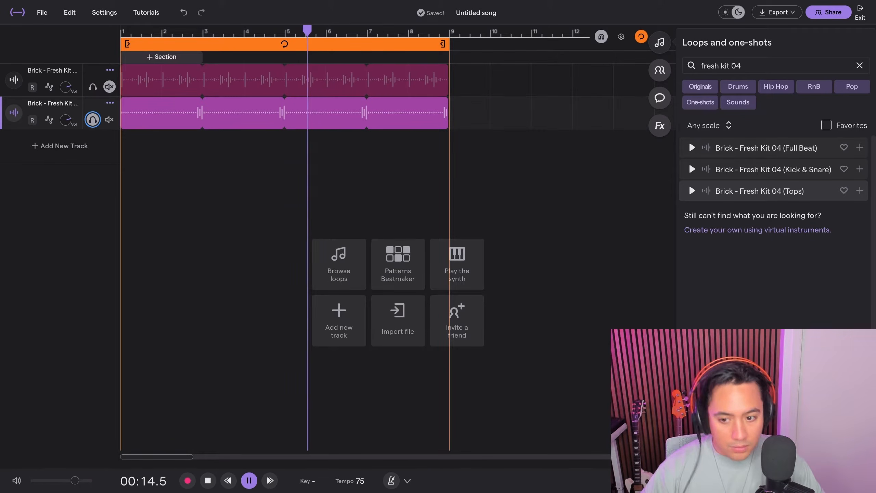
key("space")
left_click(93, 119)
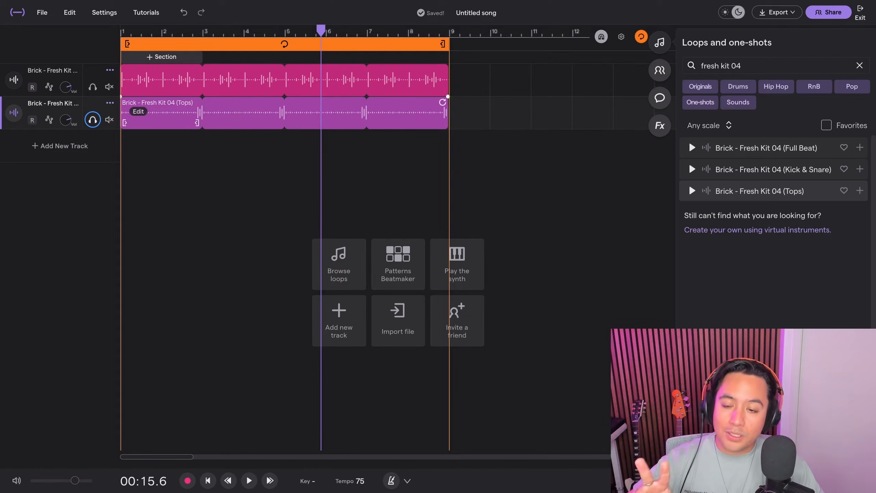
Make the Tops loop span only bars 5 to 9 and play the song across its entry at bar 5.
mouse_move(442, 102)
left_mouse_down()
mouse_move(200, 102)
mouse_move(330, 112)
mouse_move(445, 102)
left_mouse_up()
left_click_drag(321, 31, 254, 31)
key("space")
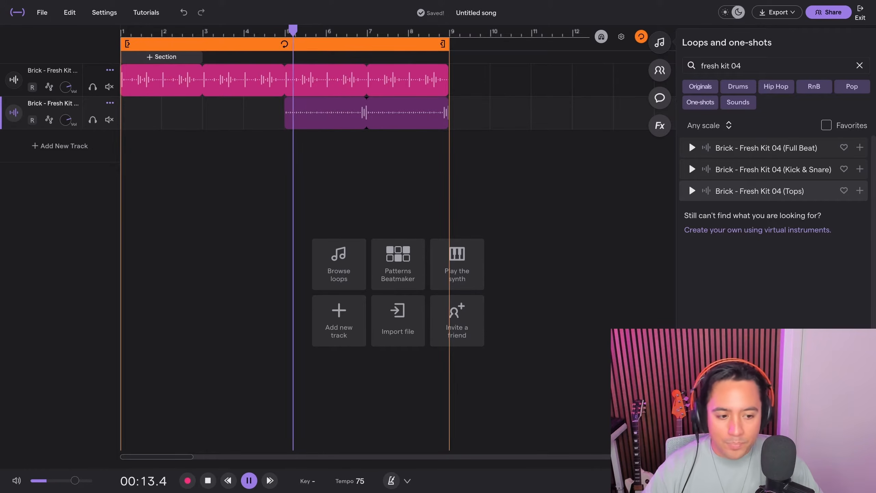
key("space")
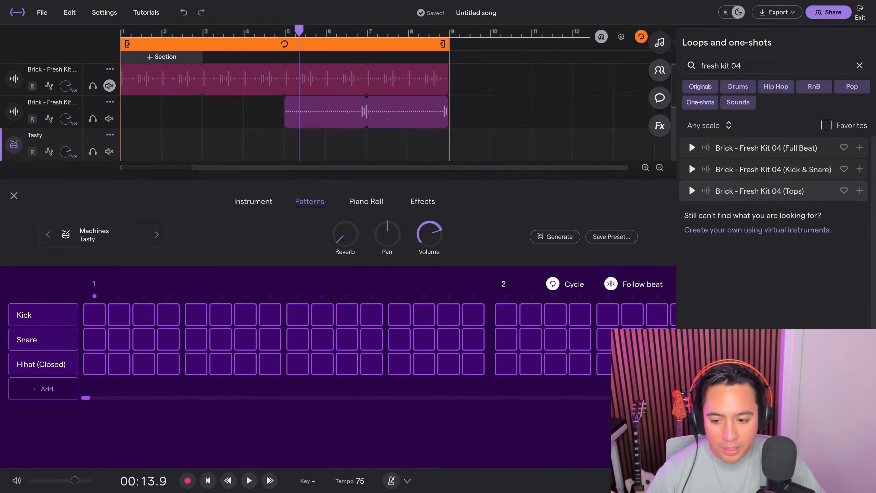
Program kick hits on steps 1, 7, 9 and 13 of bar 1 in the Tasty drum pattern and play it back.
left_click(365, 202)
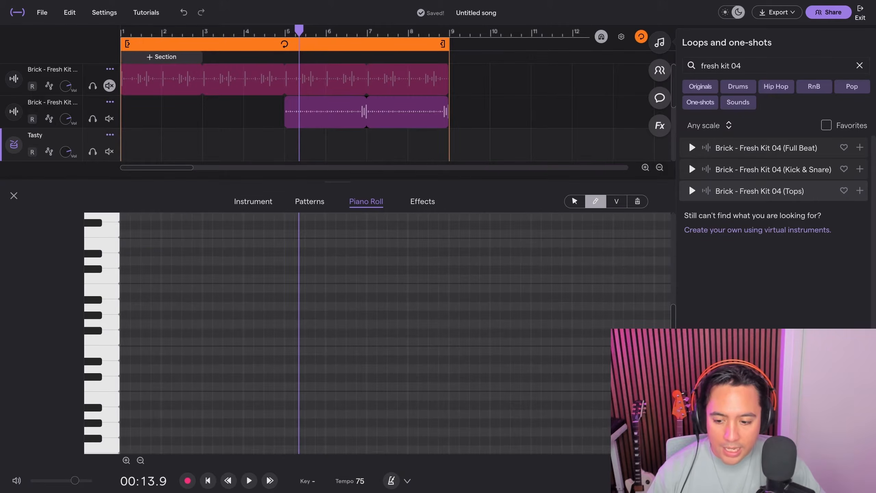
left_click(310, 201)
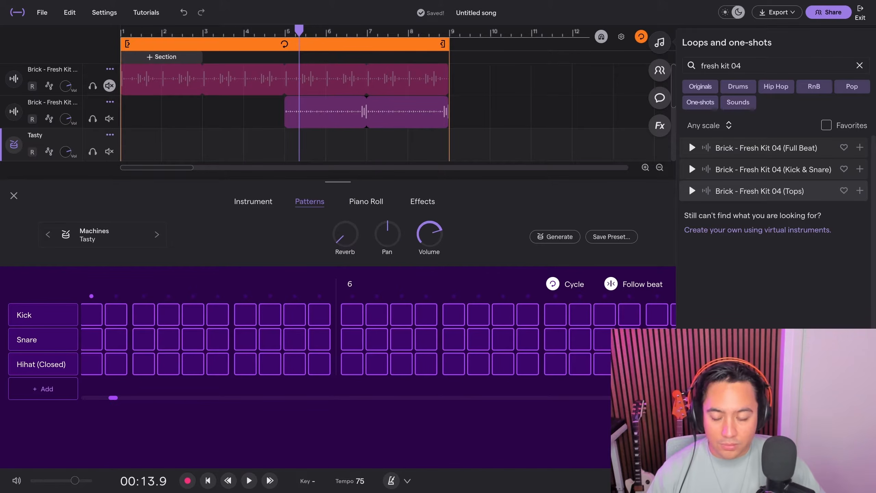
scroll(345, 339, "left", 20)
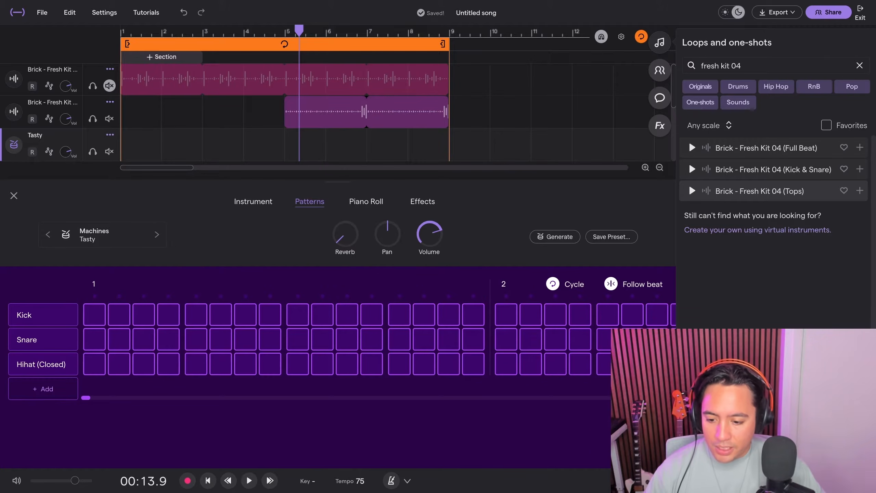
left_click(94, 315)
left_click(245, 315)
left_click(298, 314)
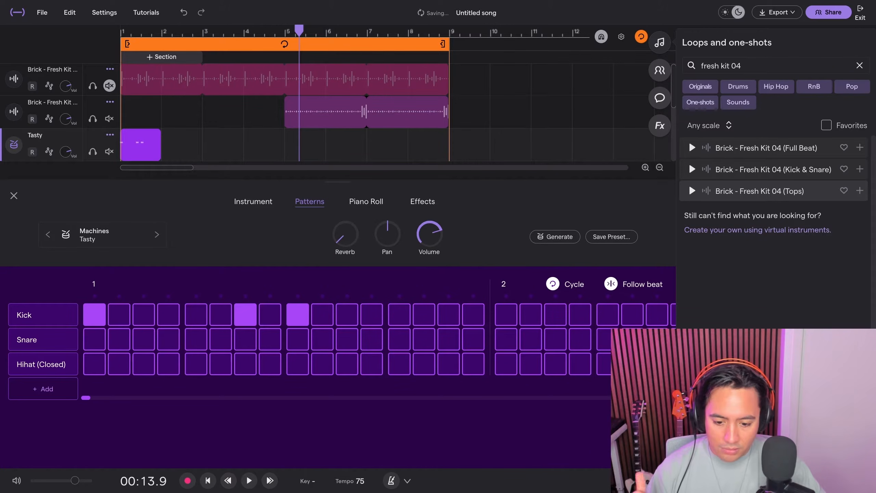
left_click(400, 314)
key("Return")
key("space")
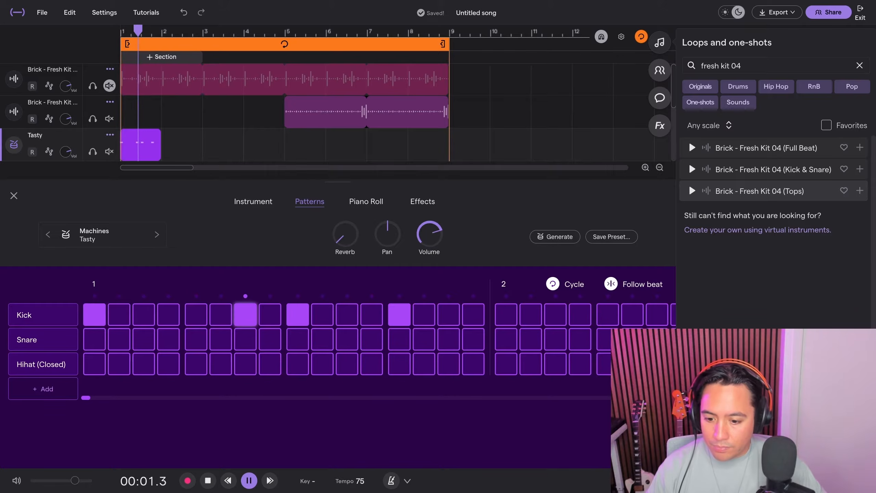
key("space")
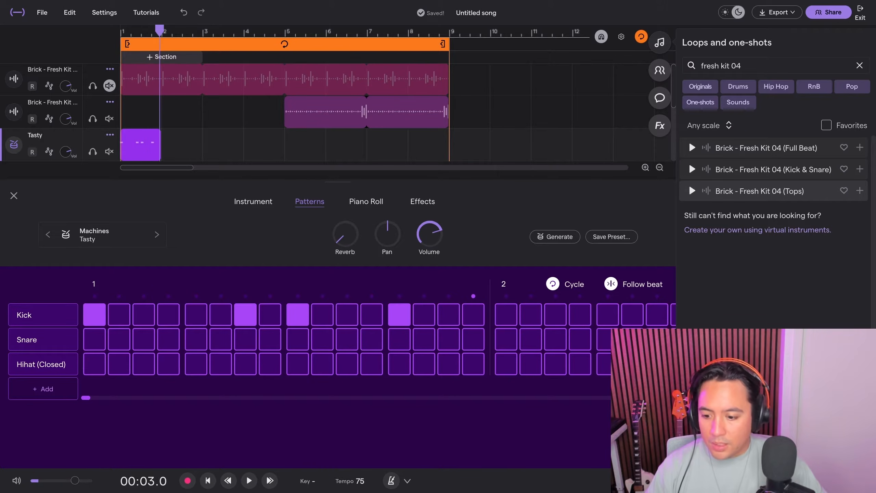
Add snare hits on steps 5 and 13, remove the kick from step 13, and listen to the Tasty pattern.
left_click(195, 339)
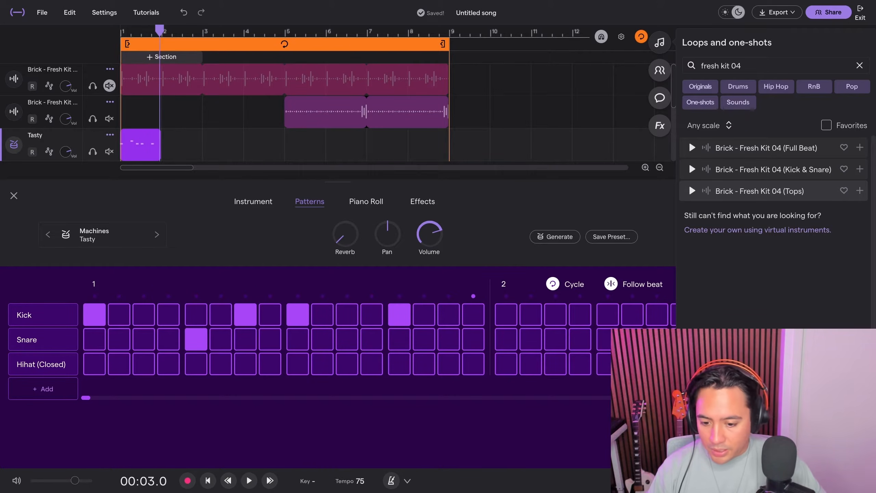
left_click(399, 339)
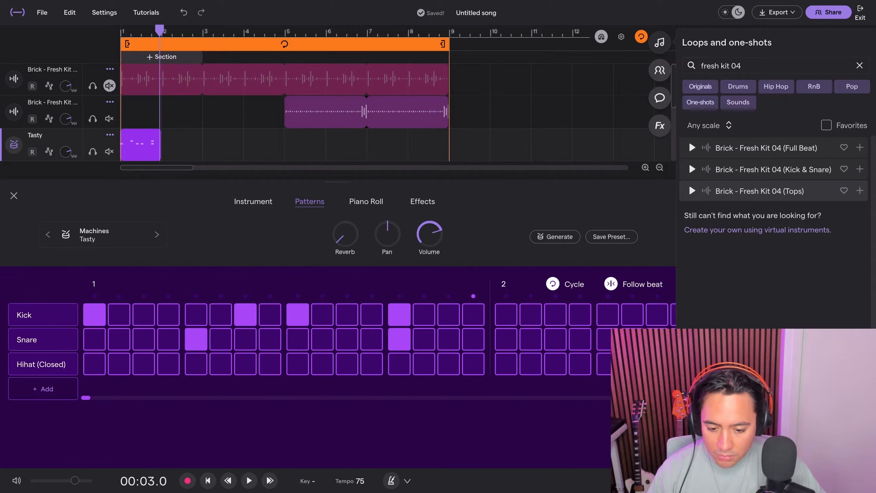
key("space")
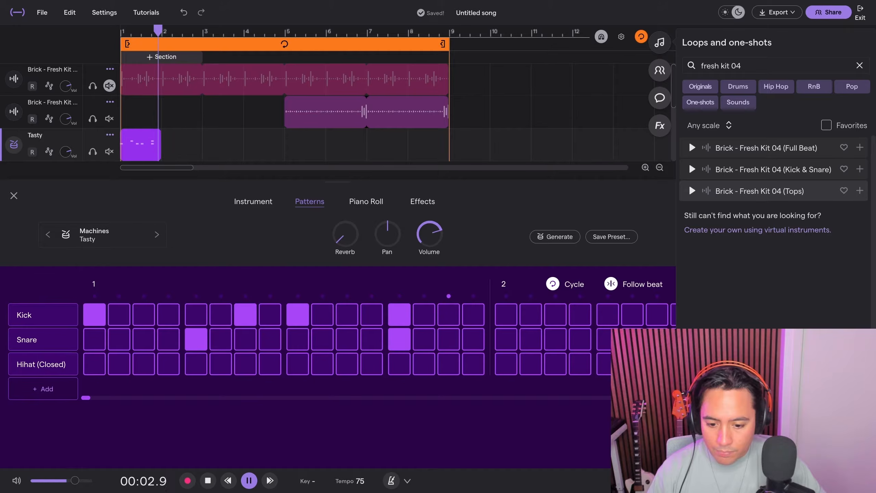
key("space")
left_click(399, 315)
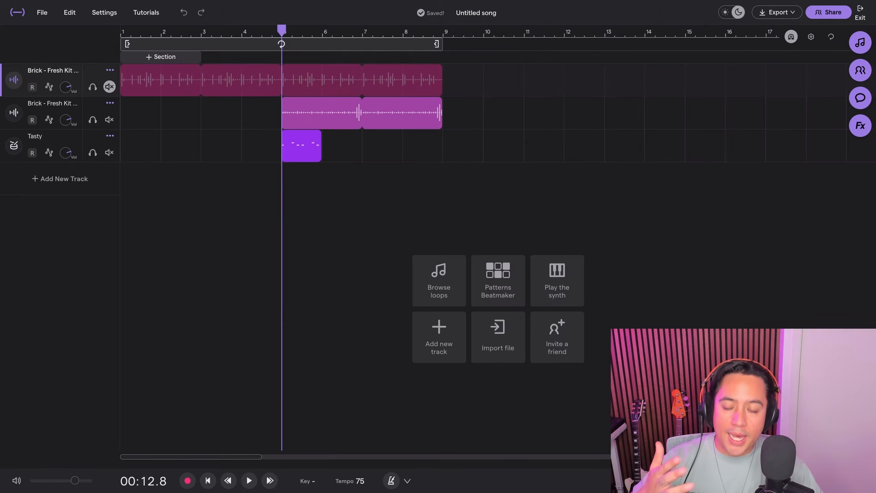
key("space")
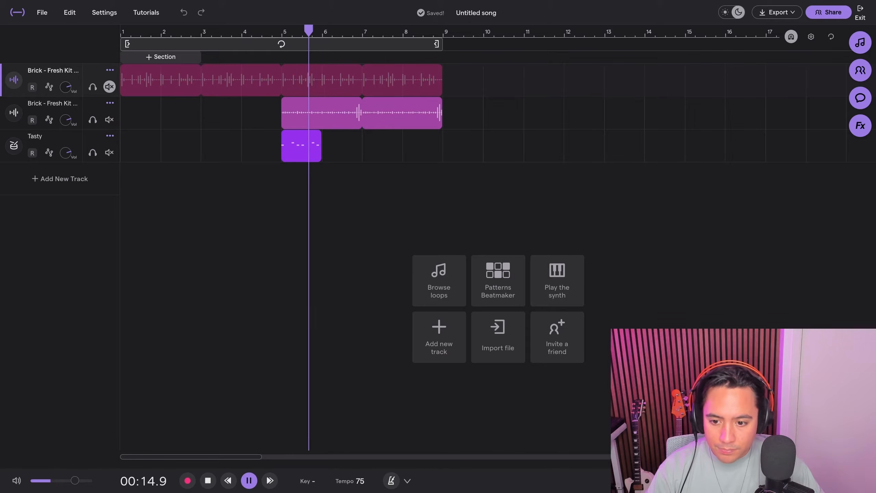
key("space")
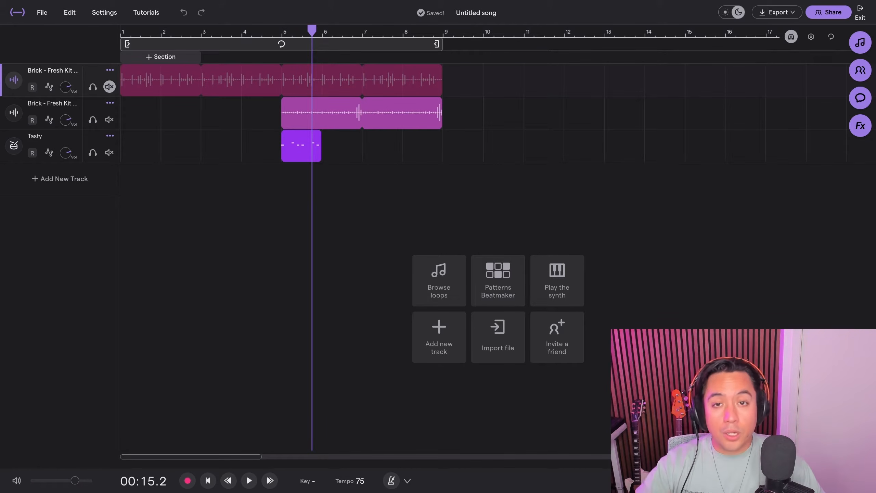
Delete the Tasty drum track, unmute the Kick & Snare track, and play the song from the start.
left_click(301, 152)
key("Delete")
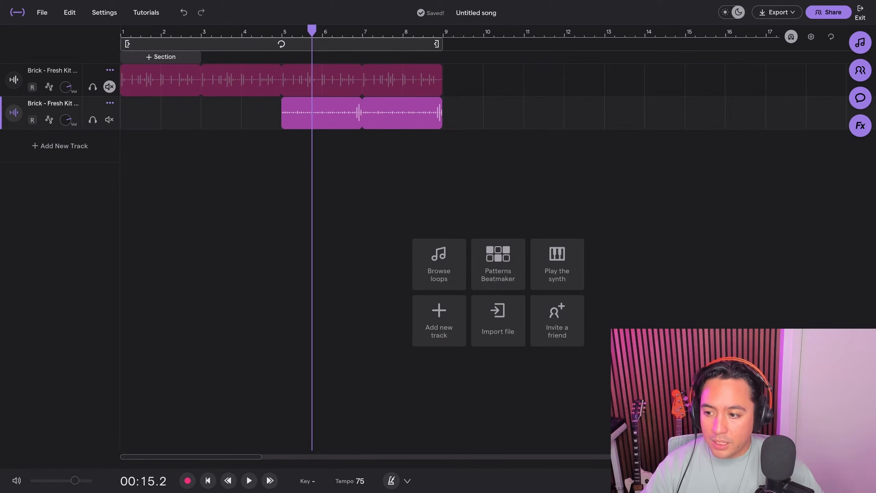
left_click(110, 87)
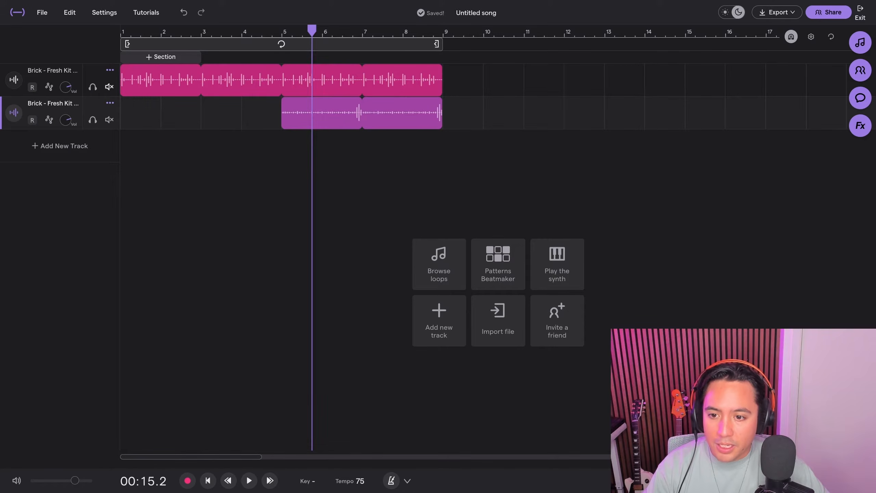
key("Return")
key("space")
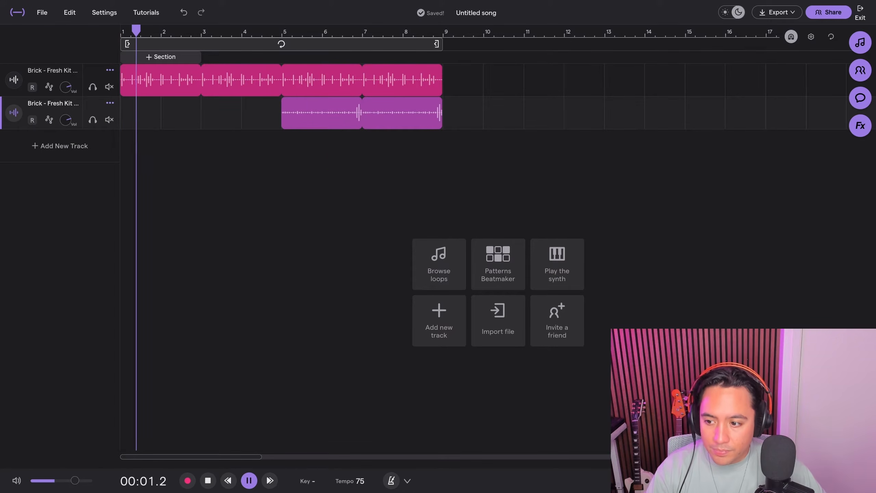
Add a new Synth track and load the Cute Sine preset, found by searching the instrument presets for "cute sine".
left_click(60, 146)
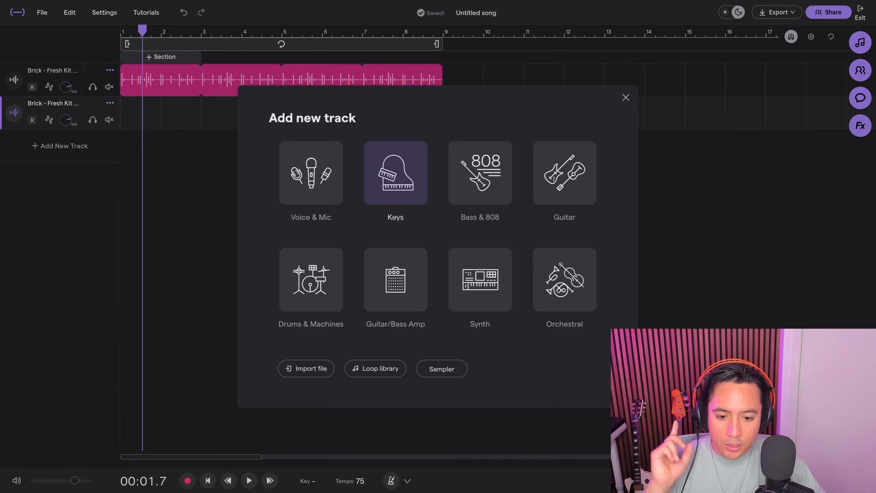
left_click(480, 279)
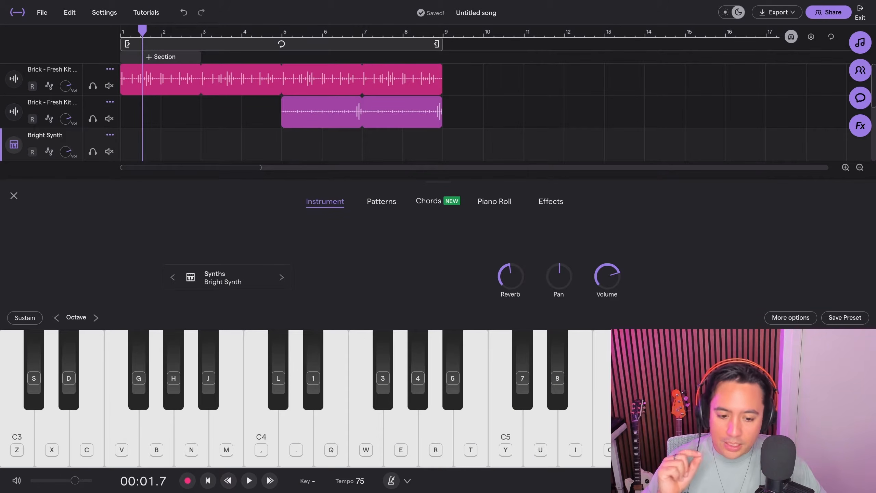
left_click(223, 277)
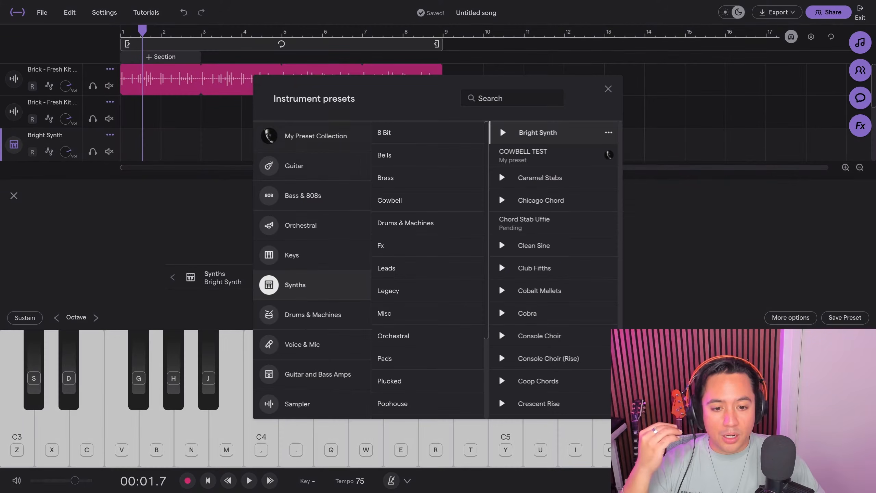
left_click(512, 98)
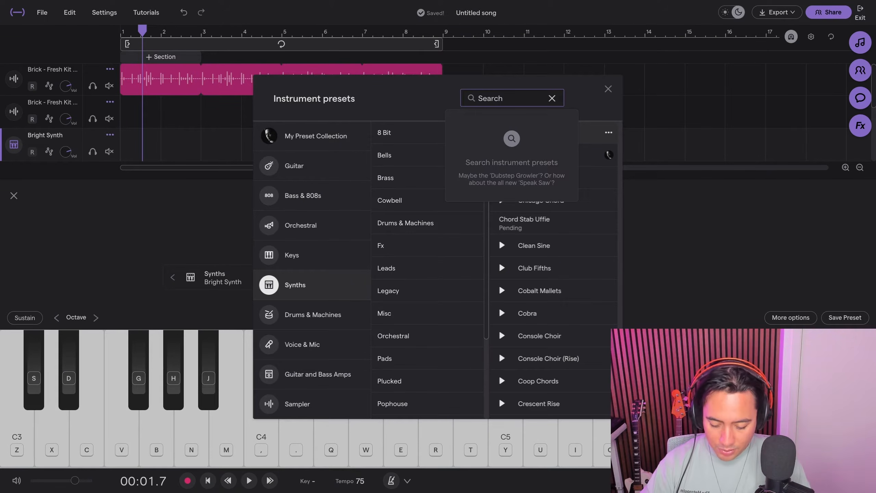
type("cute sine")
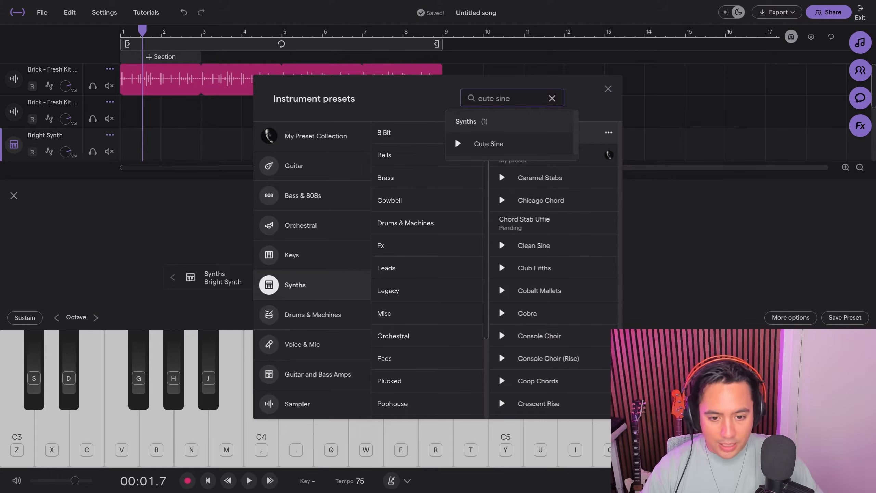
left_click(488, 144)
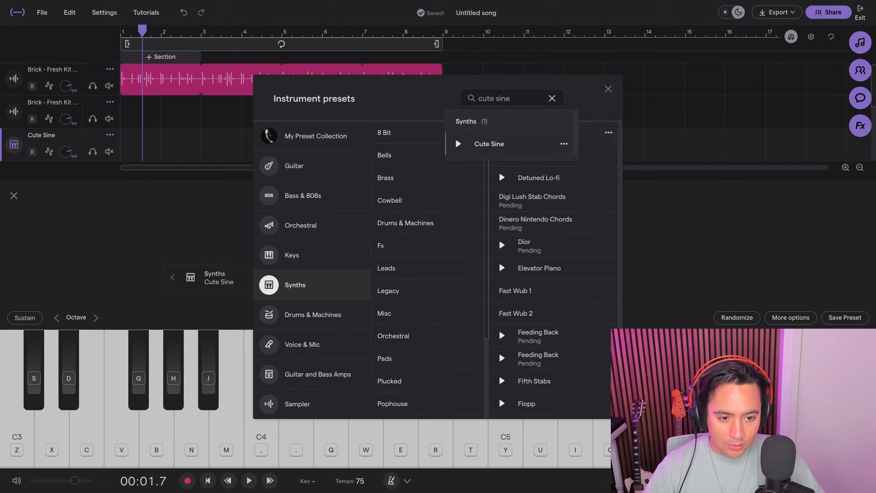
left_click(608, 89)
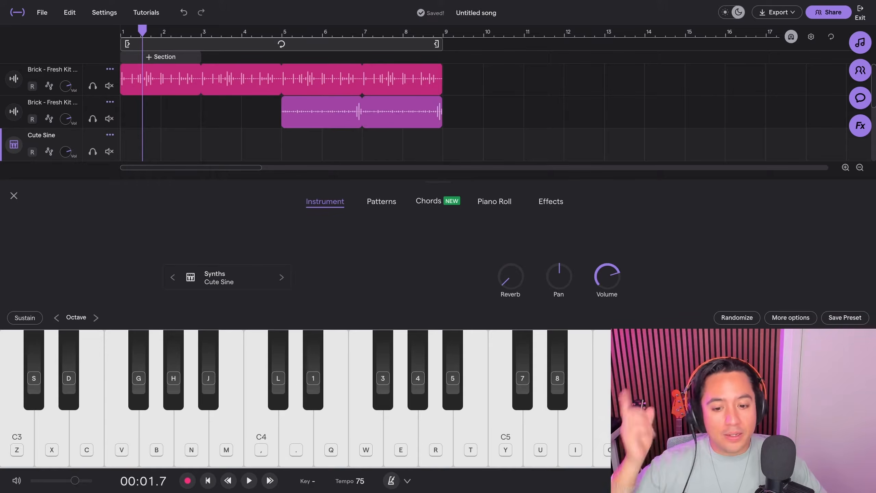
Open the chord pads of the Cute Sine track and switch the chord set to EDM.
left_click(428, 200)
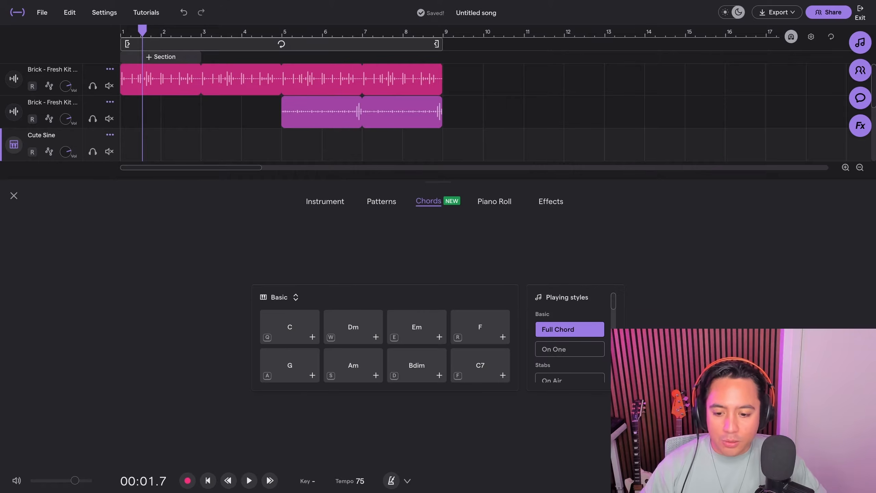
left_click(285, 297)
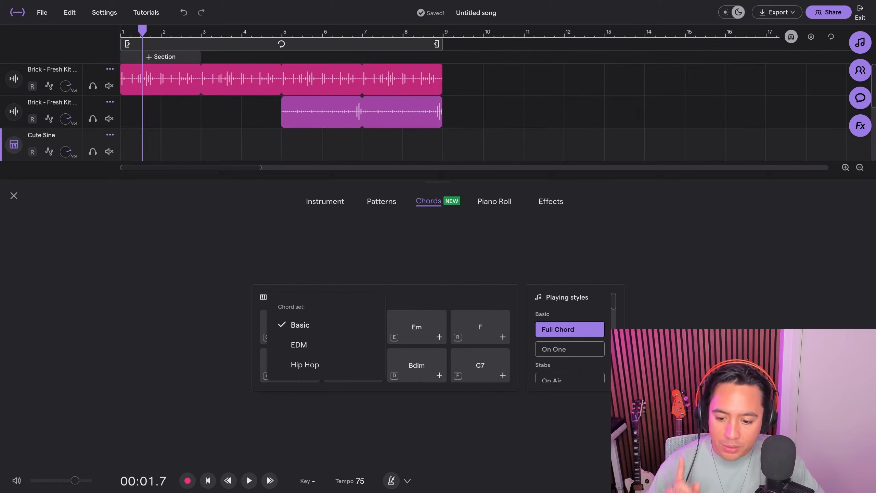
left_click(299, 345)
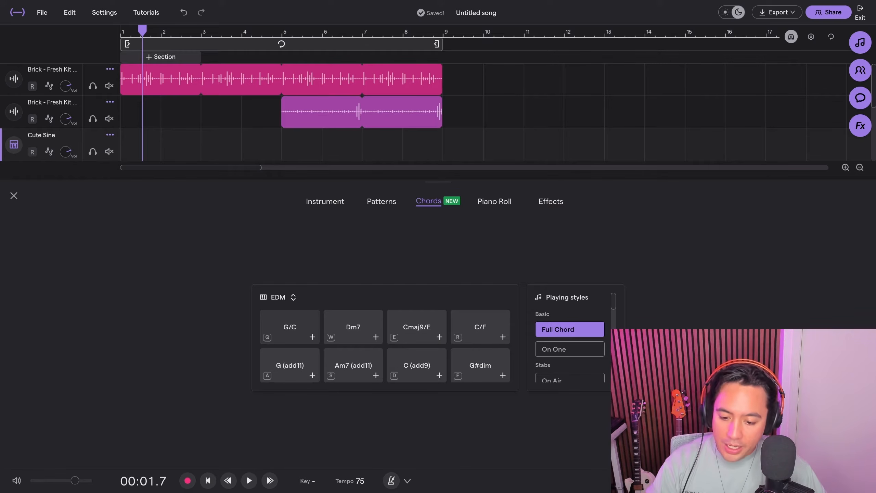
Audition the G/C, Dm7, Cmaj9/E and C/F chords and set the playing style to Simple Stride.
key("q")
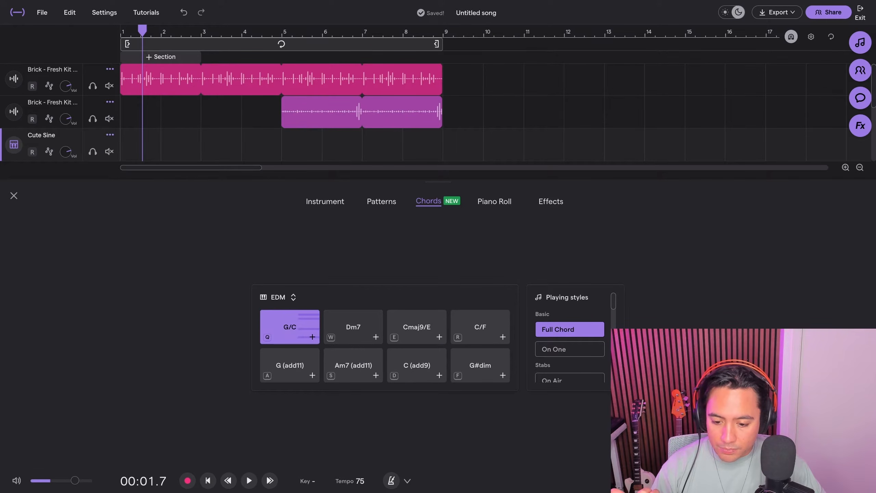
key("w")
key("e")
key("r")
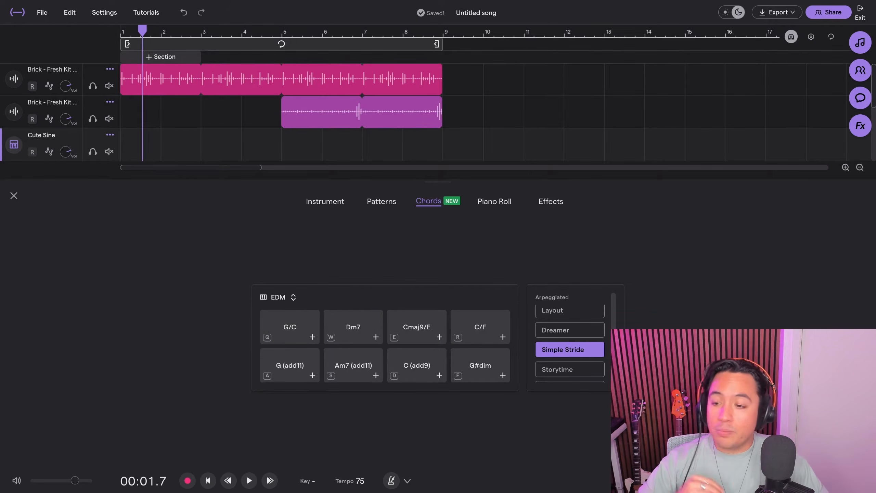
Play the song from the start and try the G/C, Cmaj9/E, Am7 (add11) and Dm7 chords over the drums.
key("Return")
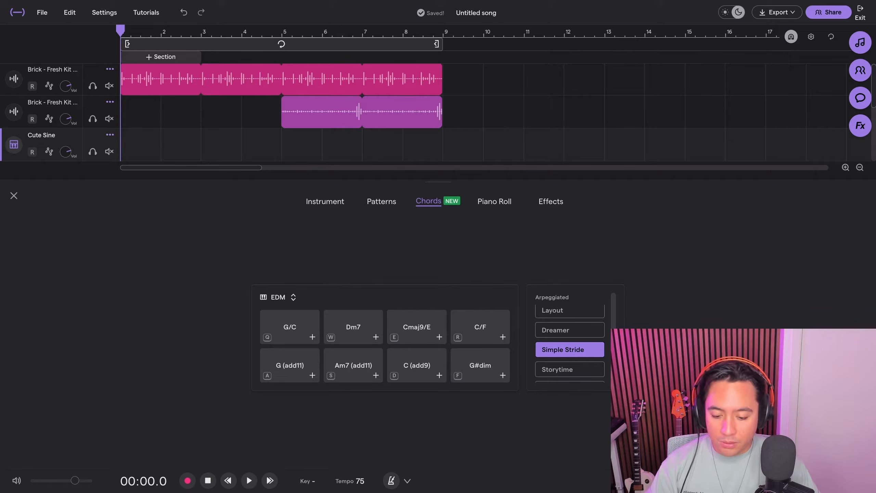
key("space")
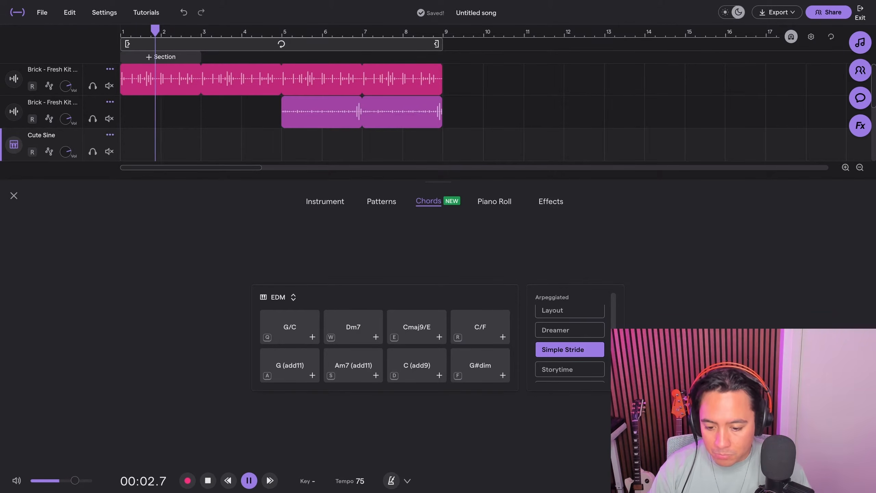
key("q")
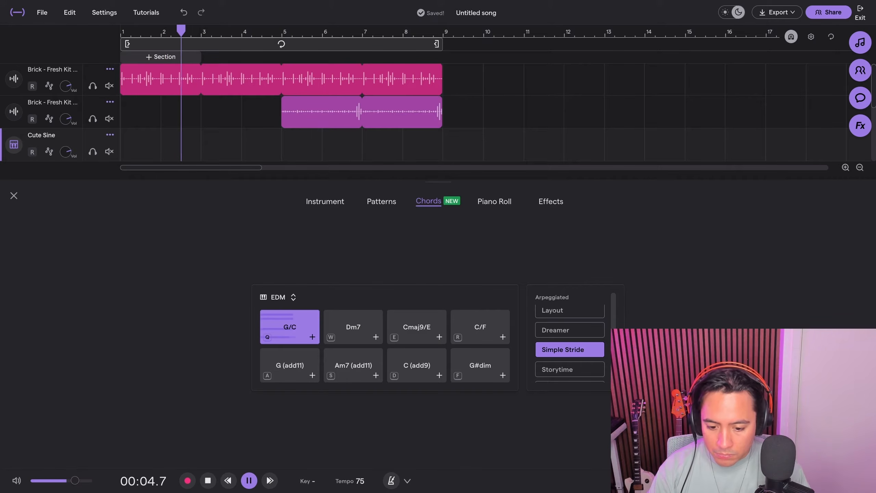
key("e")
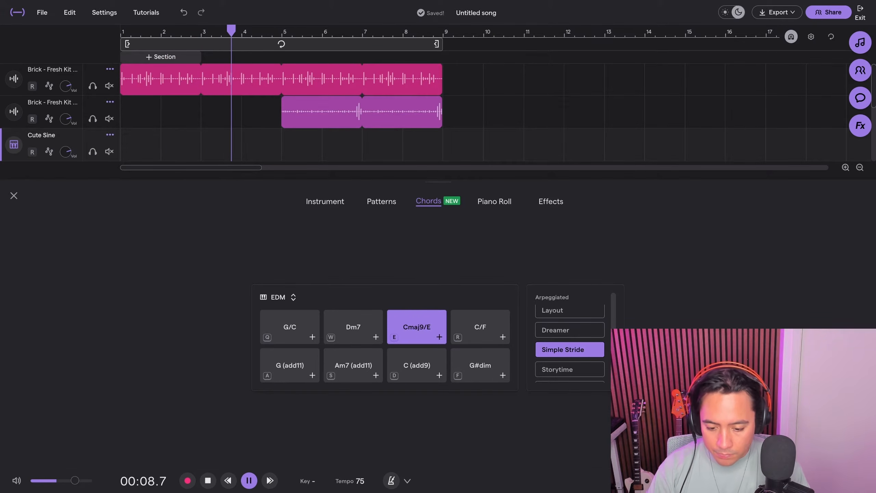
key("s")
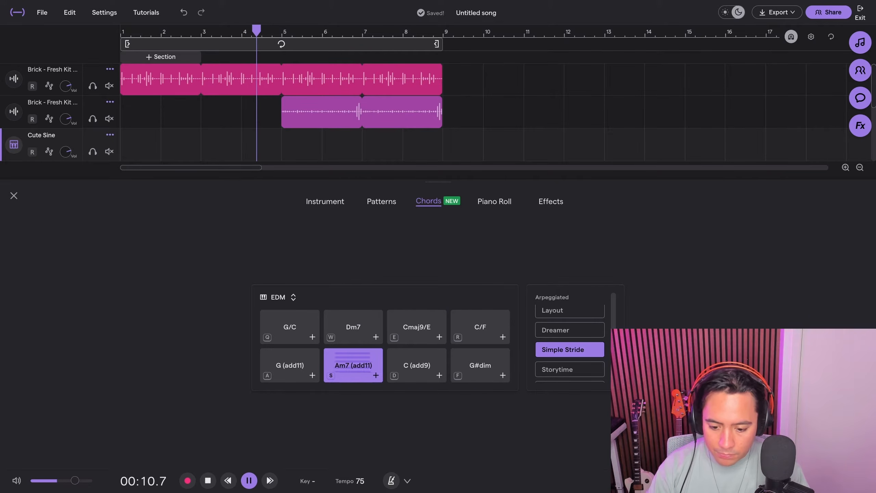
key("w")
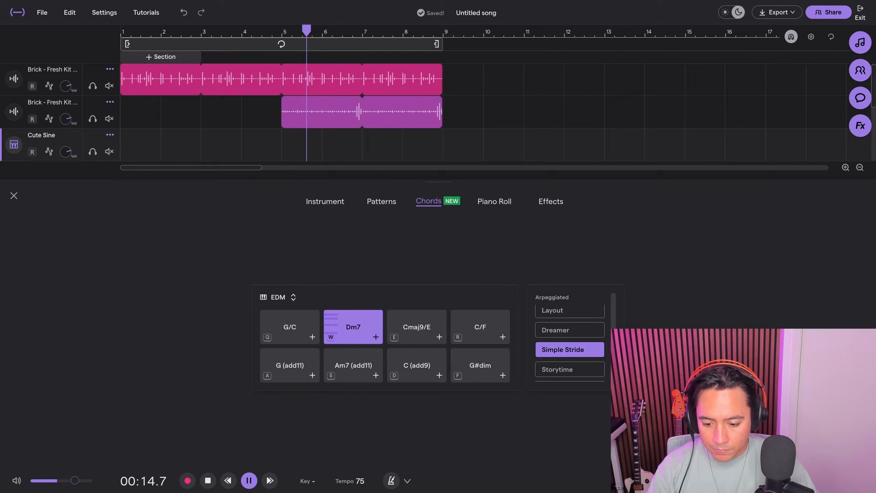
key("space")
Add the chords G/C, Dm7, Am7 (add11) and G (add11) to bars 1 to 4 of the Cute Sine track.
key("Left")
key("Left")
key("Left")
key("Left")
key("Left")
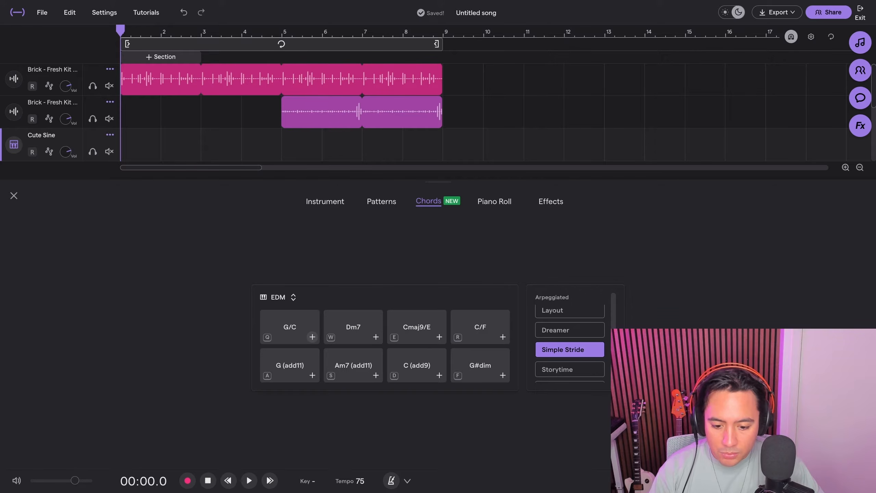
left_click(312, 337)
left_click(376, 337)
left_click(375, 375)
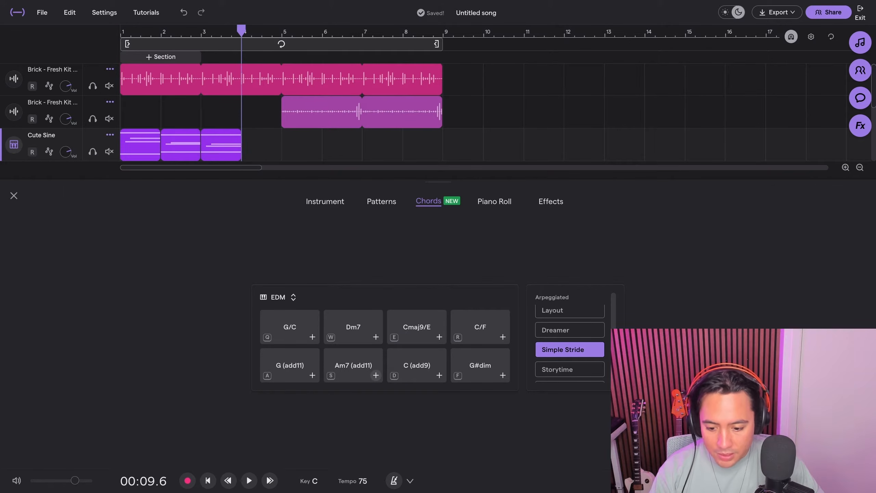
left_click(312, 375)
Play the song from the start to hear the chords with the drums, and close the chord editor.
left_click_drag(281, 31, 121, 31)
key("space")
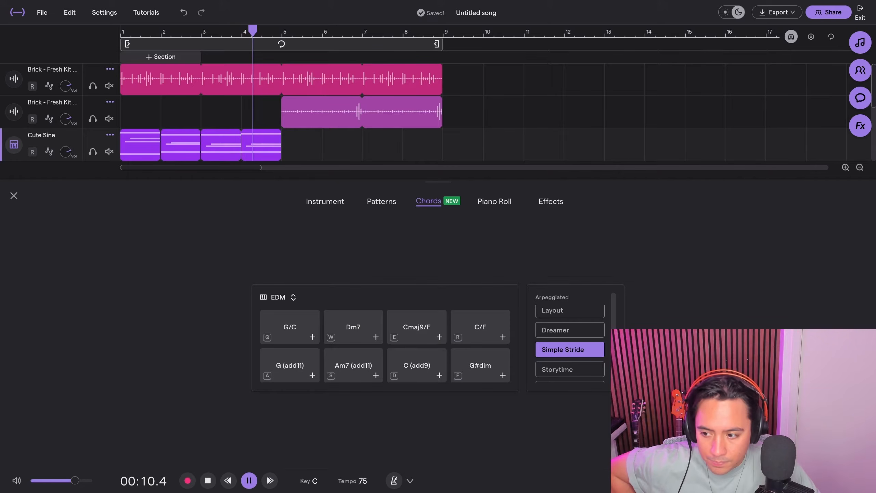
key("space")
left_click(13, 195)
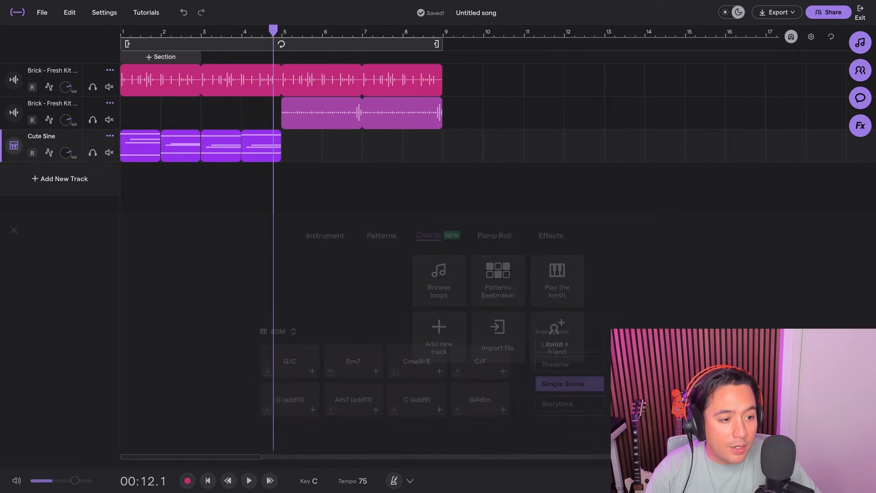
left_click(860, 43)
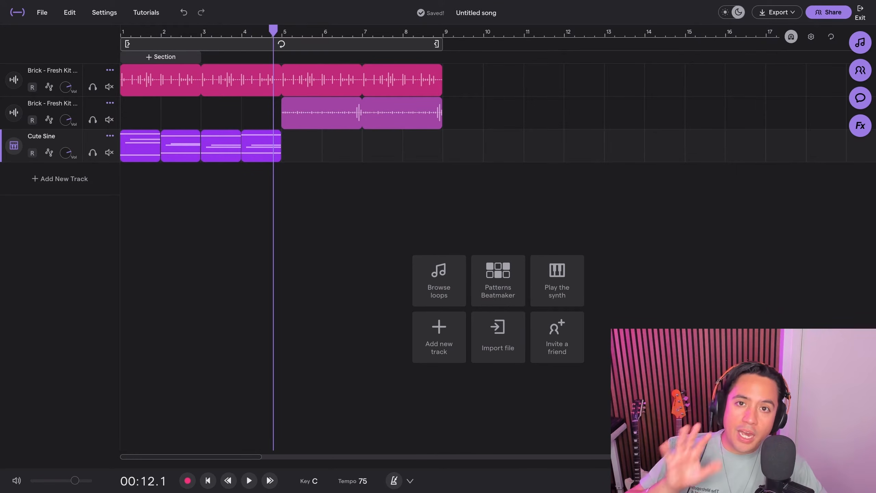
Duplicate the Cute Sine track with its four chord regions and merge the duplicated regions into one.
left_click_drag(305, 207, 138, 149)
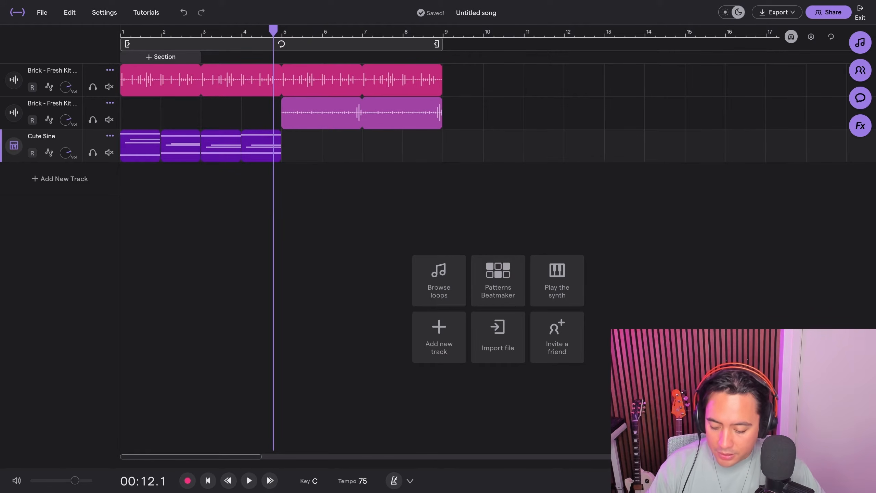
key("ctrl+d")
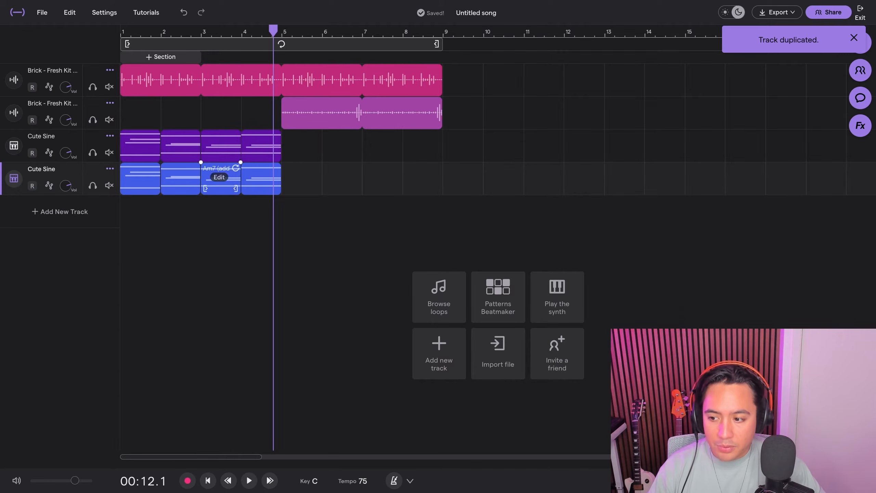
right_click(159, 177)
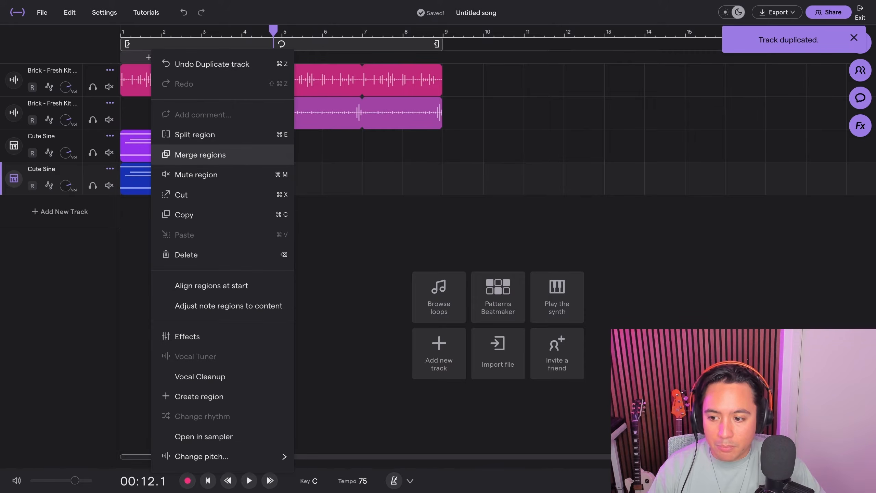
left_click(193, 153)
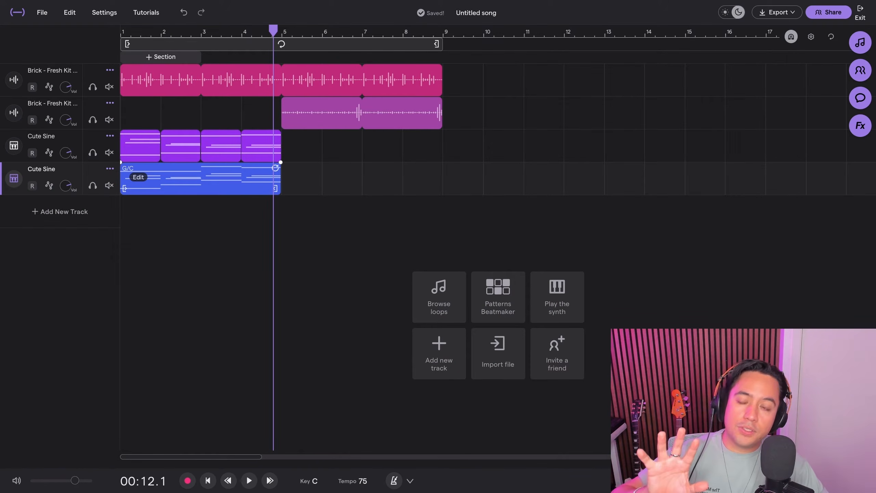
Delete the upper notes in the merged region's piano roll, keeping only the lowest note of each chord as a bass line.
double_click(186, 178)
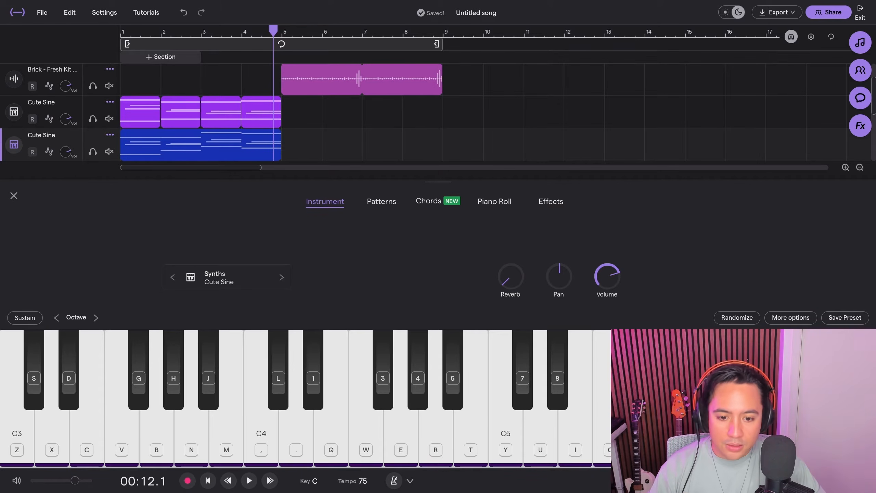
left_click(494, 201)
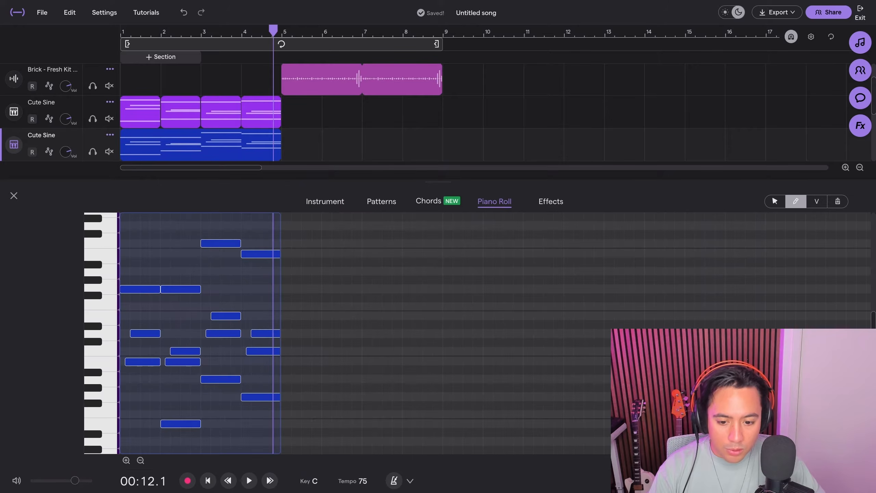
scroll(94, 302, "down", 1)
scroll(241, 262, "up", 1)
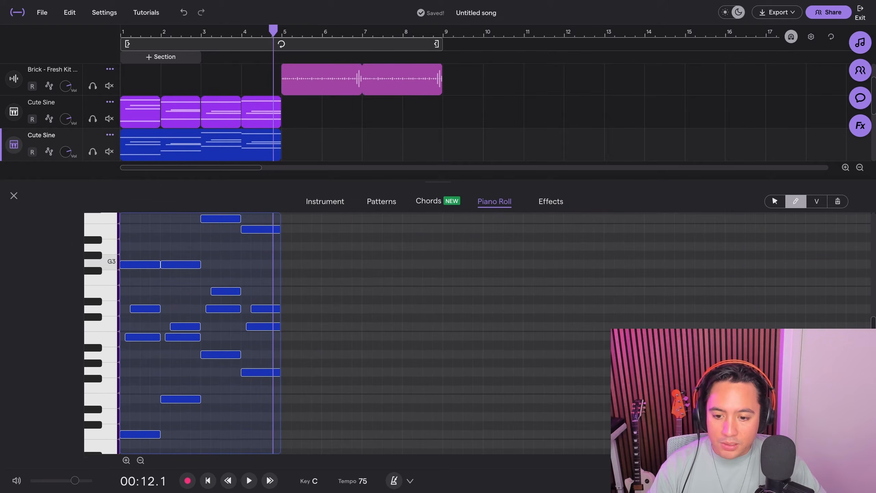
left_click(775, 202)
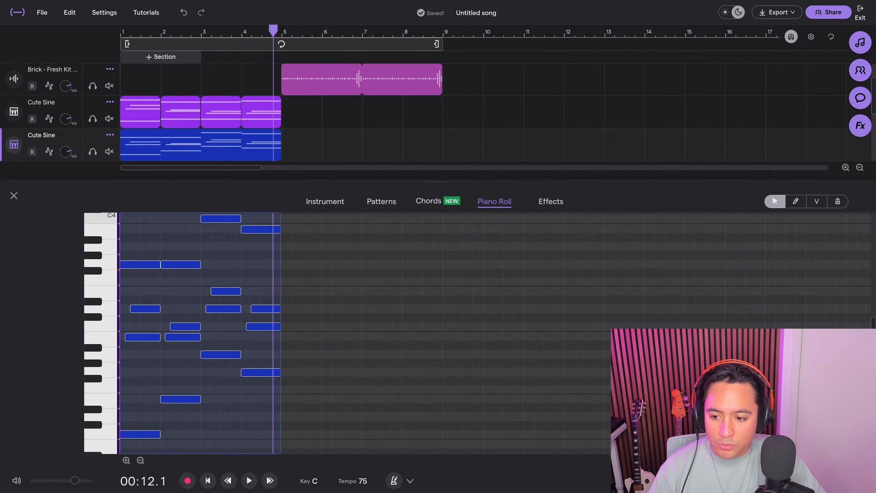
left_click_drag(147, 221, 279, 374)
key("Delete")
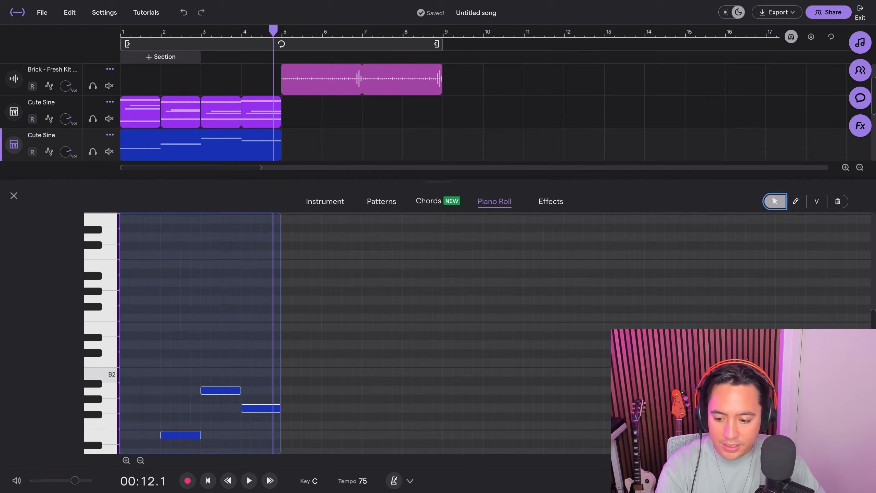
scroll(373, 333, "down", 3)
scroll(372, 333, "down", 2)
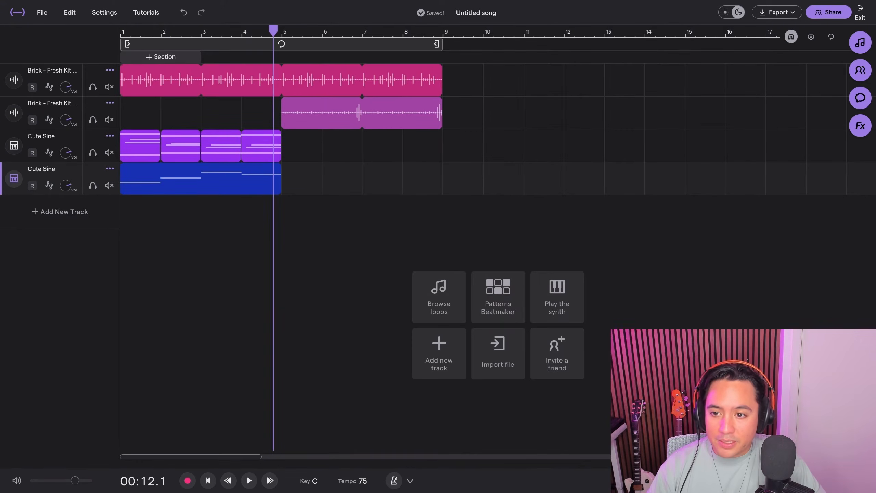
Solo the duplicated Cute Sine track, listen to its bass notes from the start, and turn solo off.
key("Return")
left_click(92, 186)
key("space")
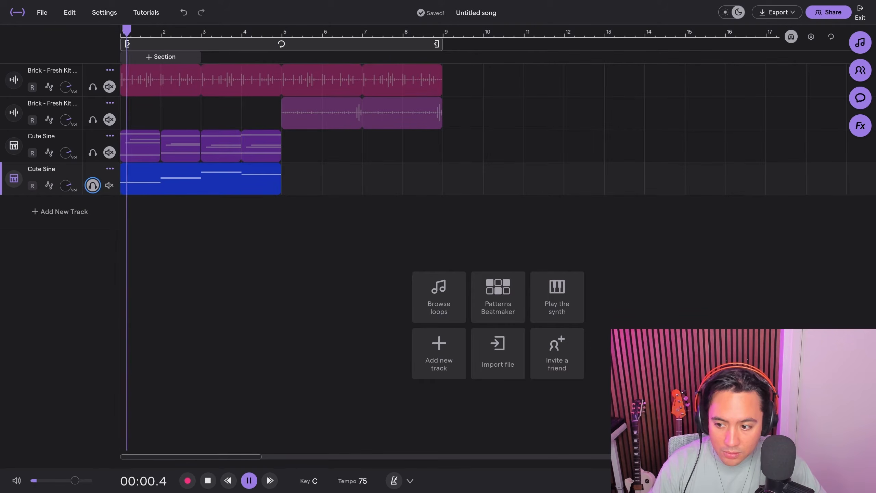
key("space")
left_click(92, 185)
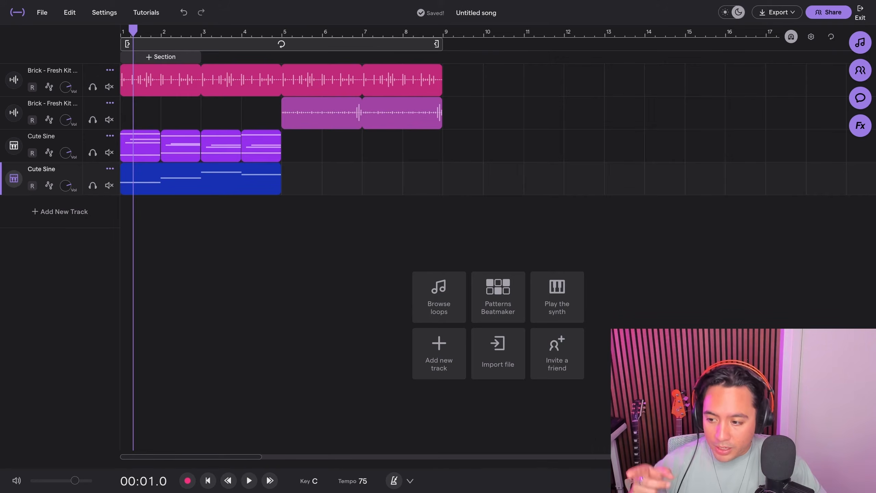
Load the Classic Reese bass preset on the duplicated Cute Sine track, found by searching the instrument presets for "rees".
double_click(200, 179)
left_click(325, 201)
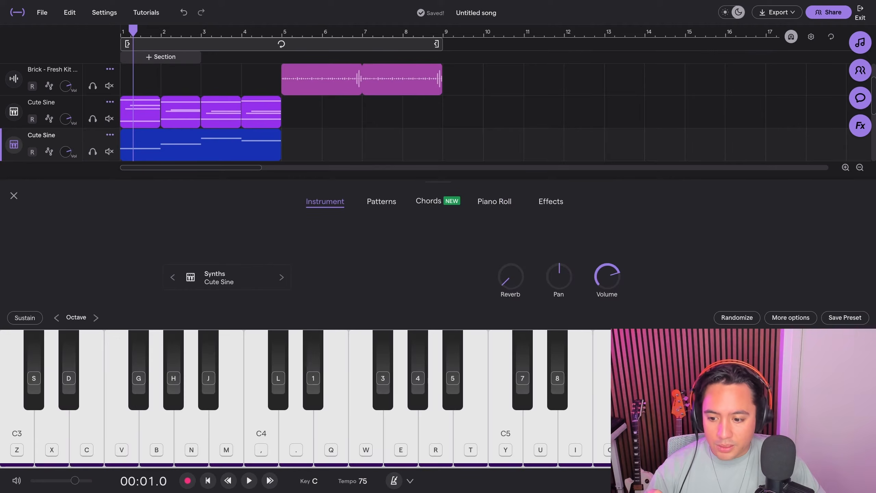
left_click(220, 278)
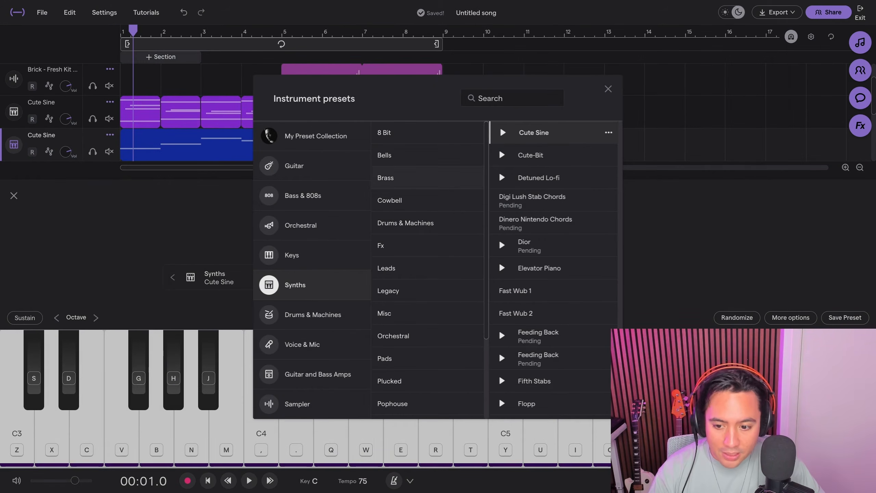
left_click(307, 196)
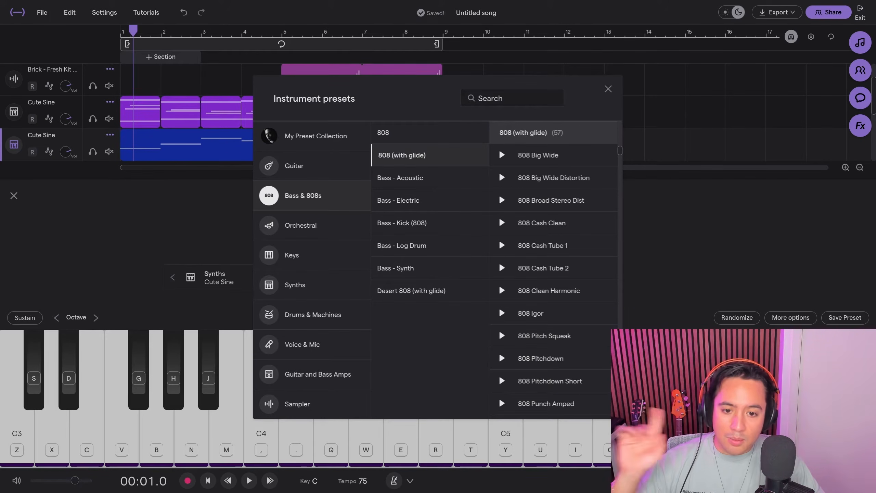
left_click(512, 98)
type("rees")
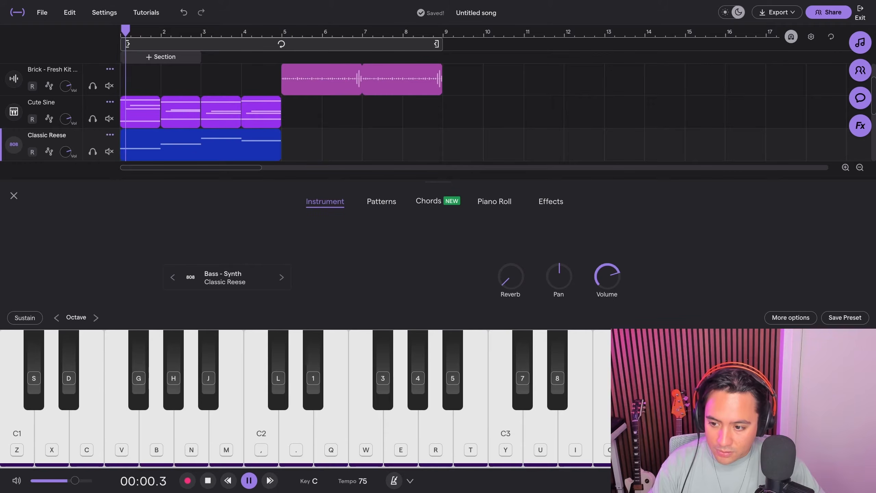
Play the song from the start to hear the Classic Reese bass with the chords and drums.
key("space")
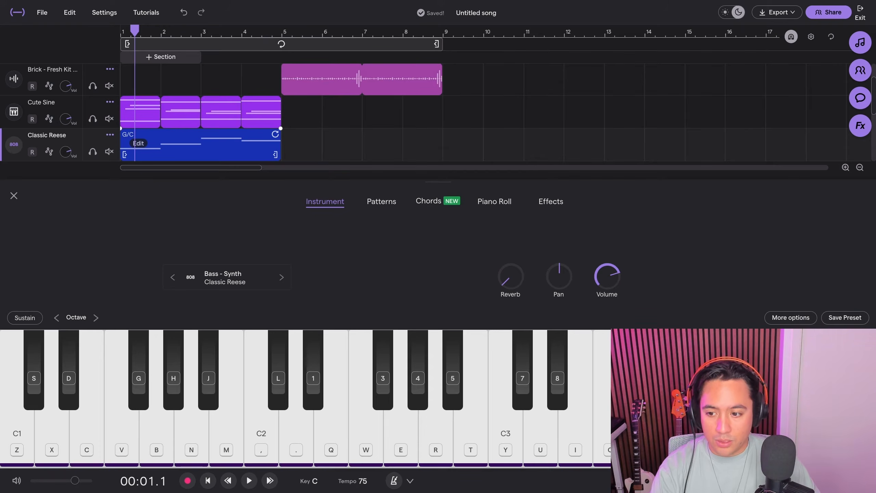
key("Return")
key("space")
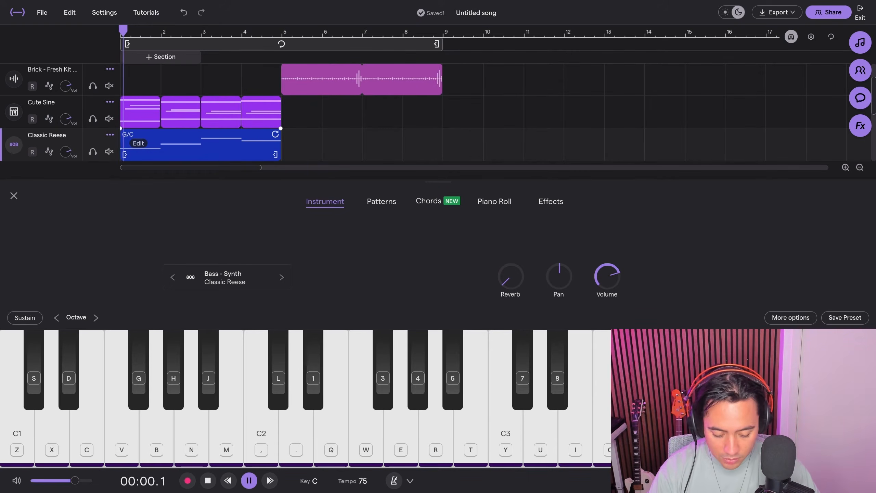
key("space")
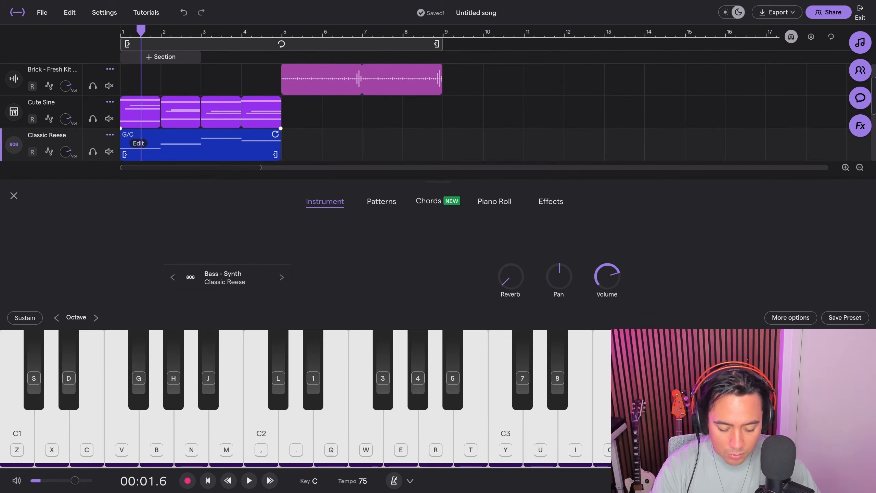
key("Return")
key("space")
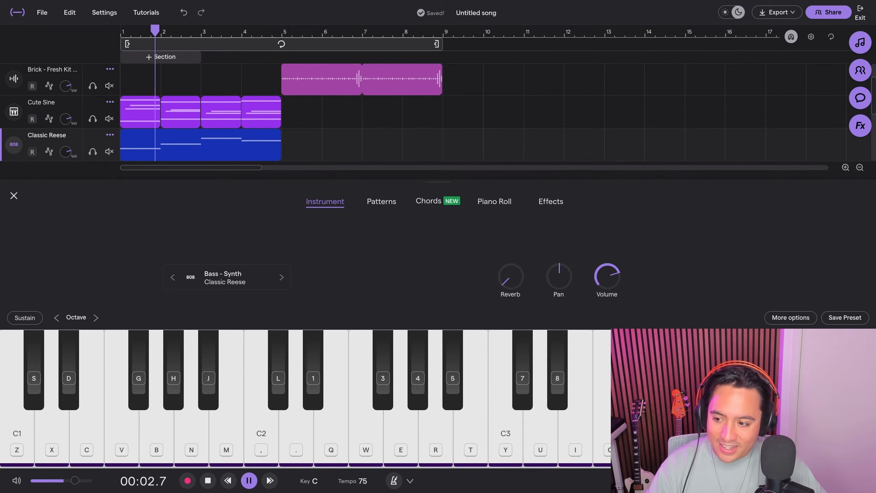
Close the instrument editor, stop playback, and lower the Classic Reese track's volume to about the middle of its range.
key("Escape")
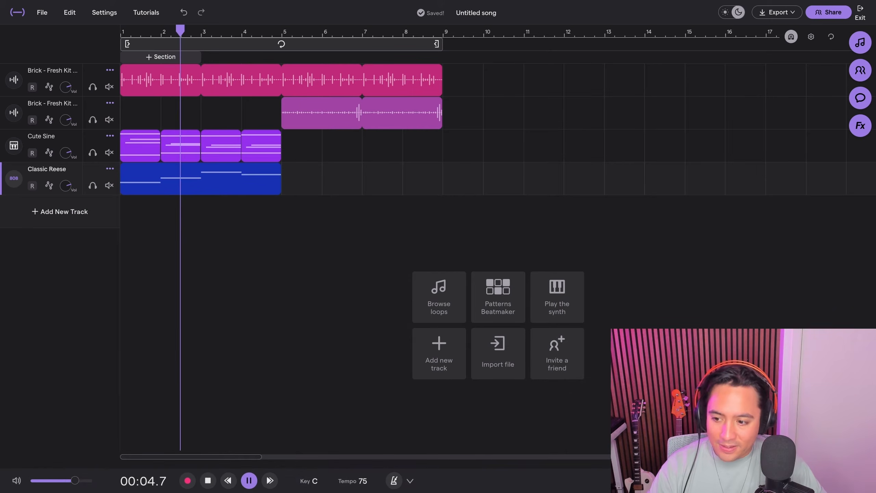
key("space")
left_click_drag(65, 186, 66, 203)
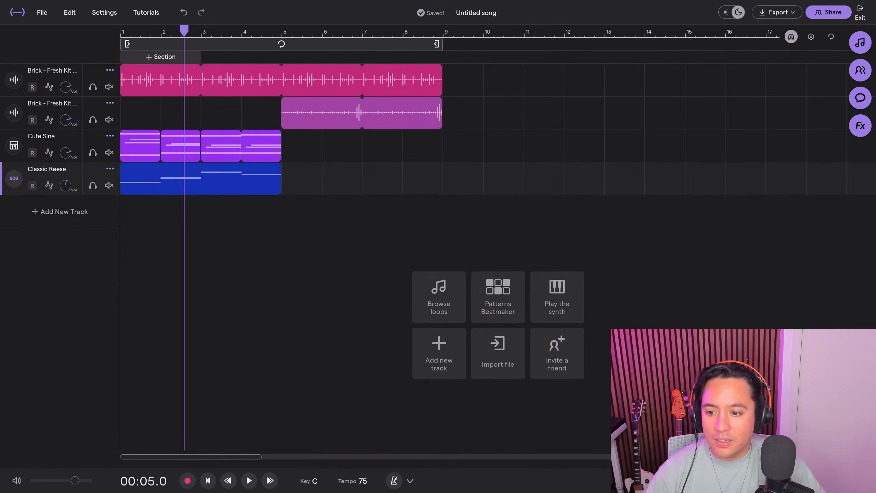
Duplicate all Cute Sine and Classic Reese clips so both parts repeat from bar 5 to bar 9.
left_click_drag(287, 230, 299, 150)
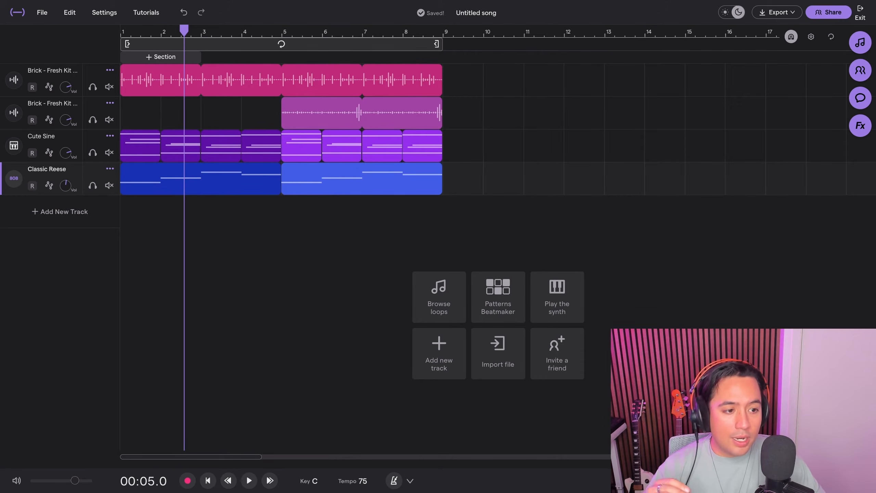
Search the loop library for "texture" and add Million - Dark Texture 01 as a new track.
key("l")
type("te")
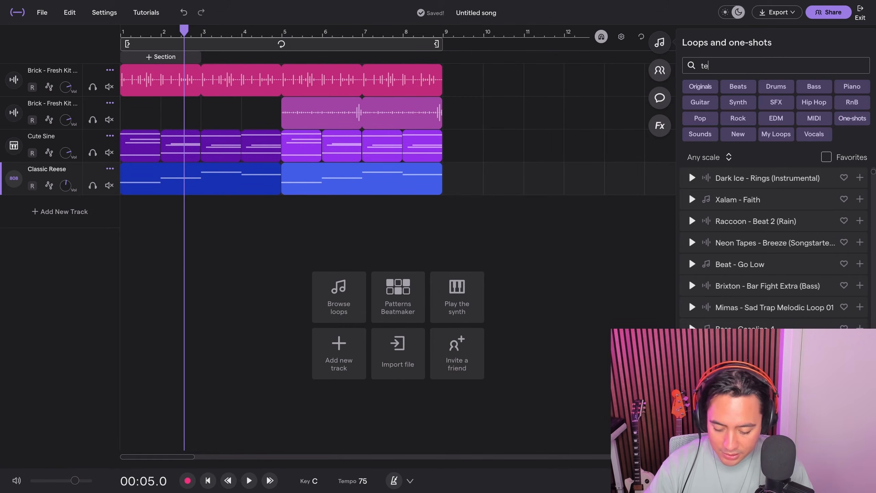
type("xture")
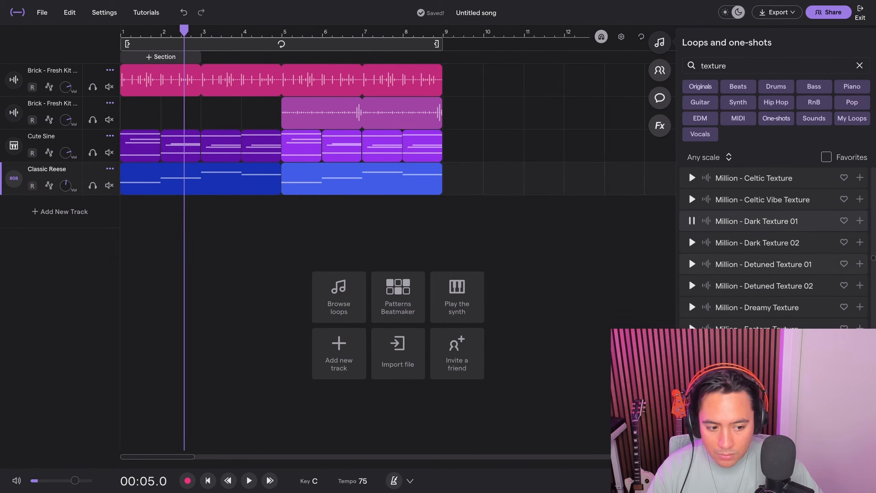
left_click(860, 221)
Preview the Brick - Atkins Synth loop from the texture results and add it as a new track.
scroll(774, 241, "up", 4)
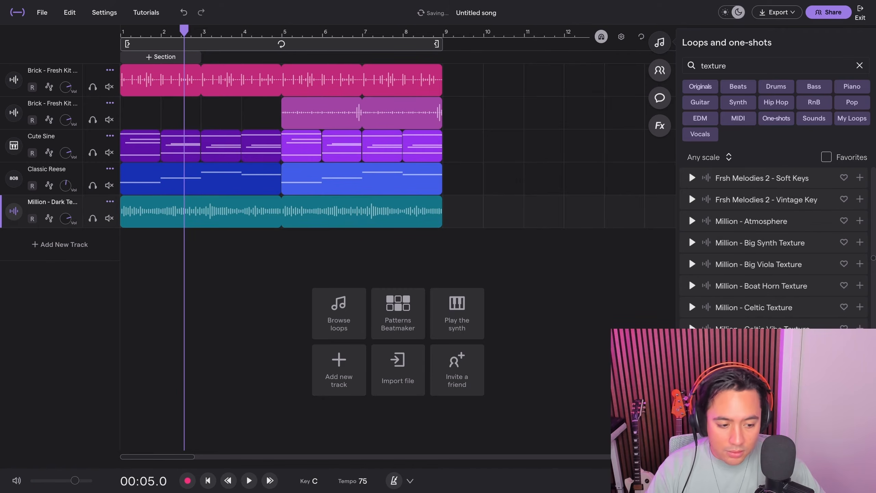
scroll(773, 242, "down", 15)
left_click(692, 302)
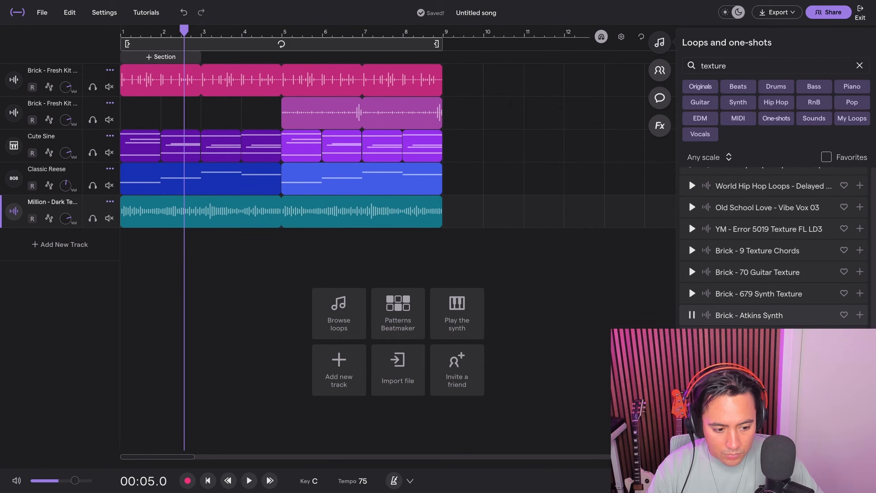
left_click(859, 315)
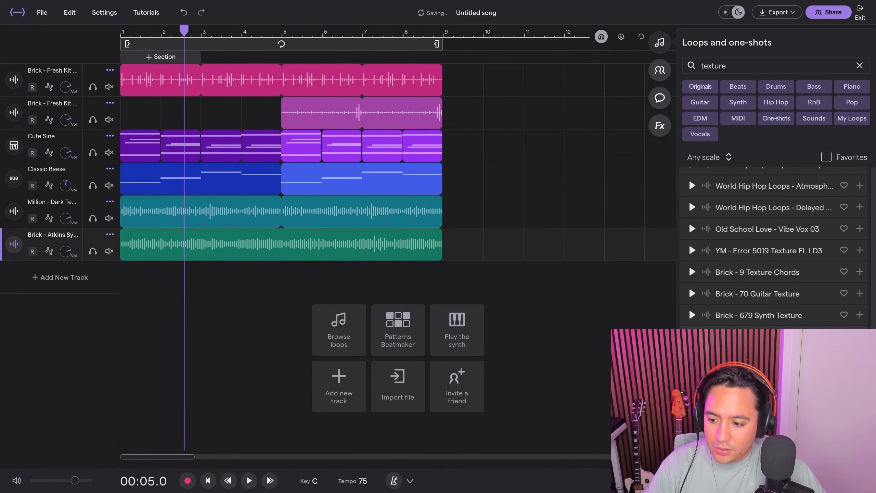
Play the song from the start to hear the added texture loops with the other tracks.
left_click_drag(184, 31, 121, 31)
key("space")
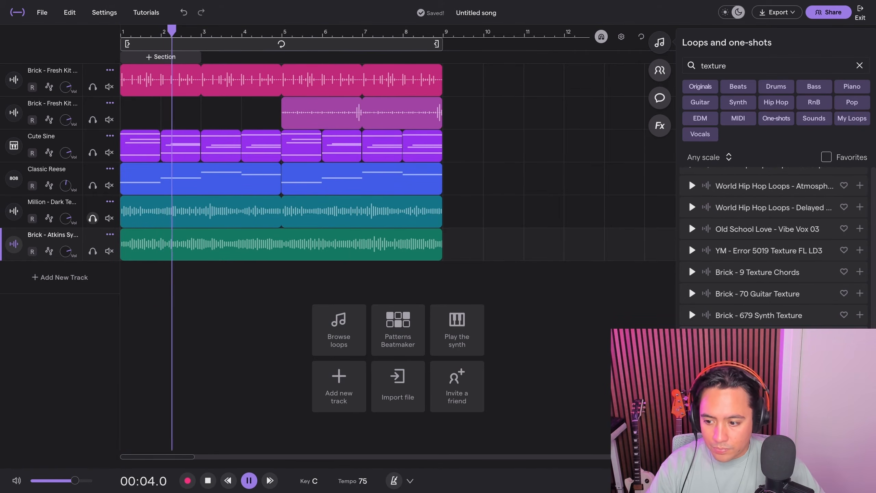
key("space")
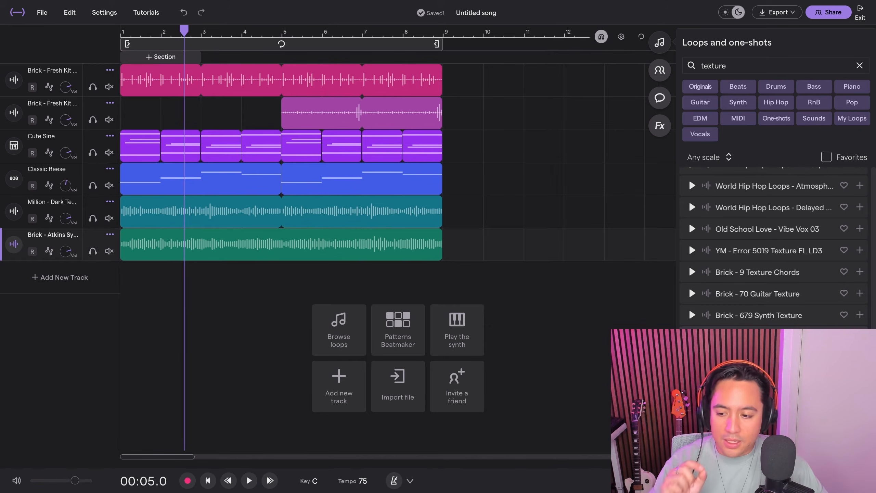
Solo the Brick - Atkins Synth track and listen to it briefly from the start.
left_click(93, 251)
left_click_drag(184, 31, 120, 31)
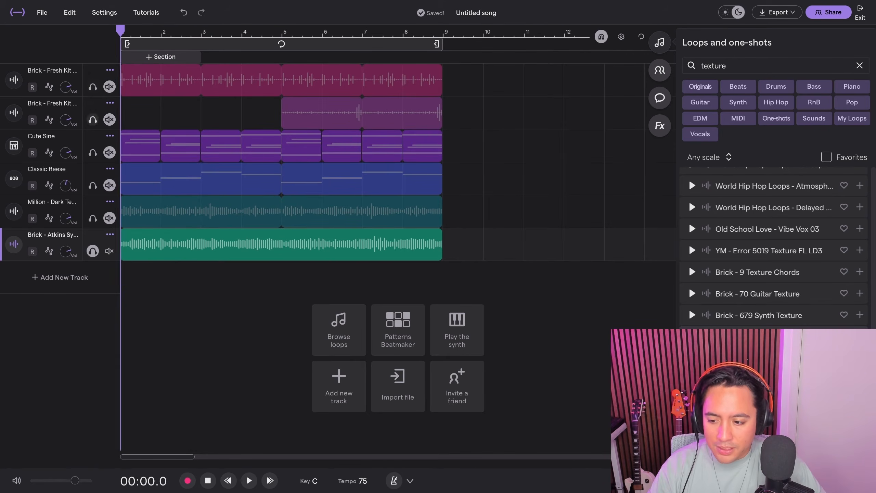
key("space")
key("space")
Add a Filter effect after the 2-Band Eq on the Brick - Atkins Synth track.
left_click(659, 125)
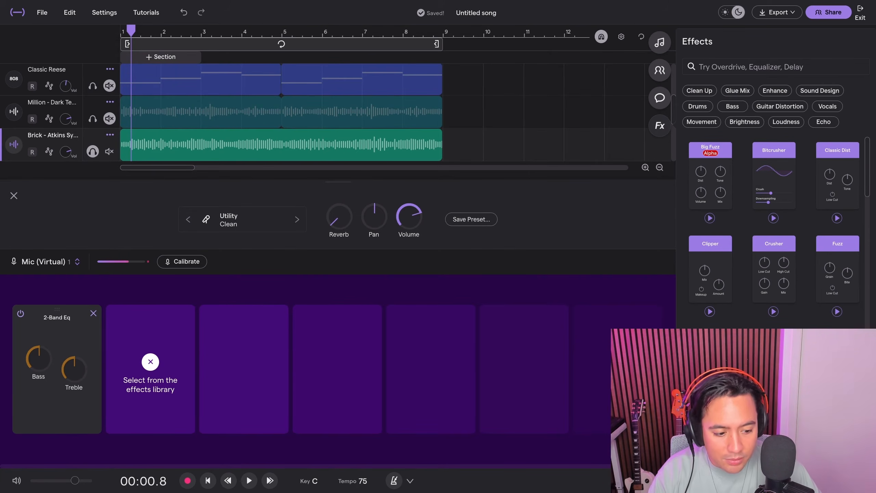
scroll(773, 228, "down", 1)
scroll(773, 228, "down", 10)
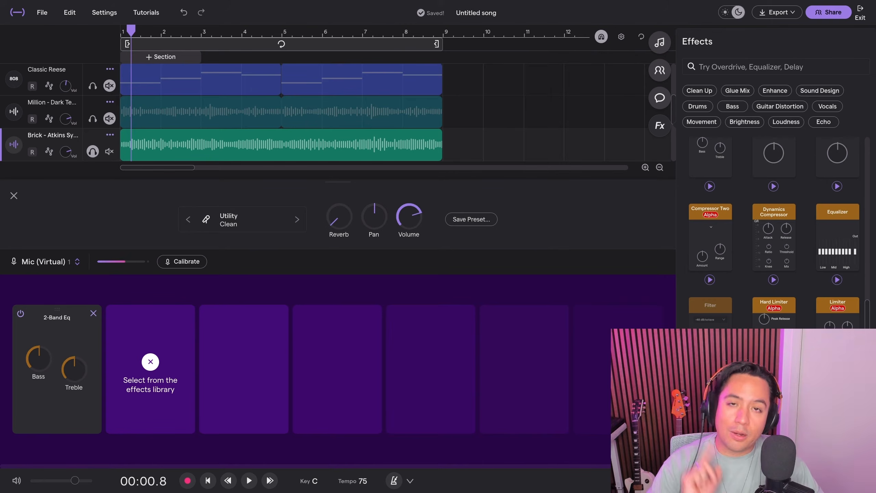
left_click(710, 320)
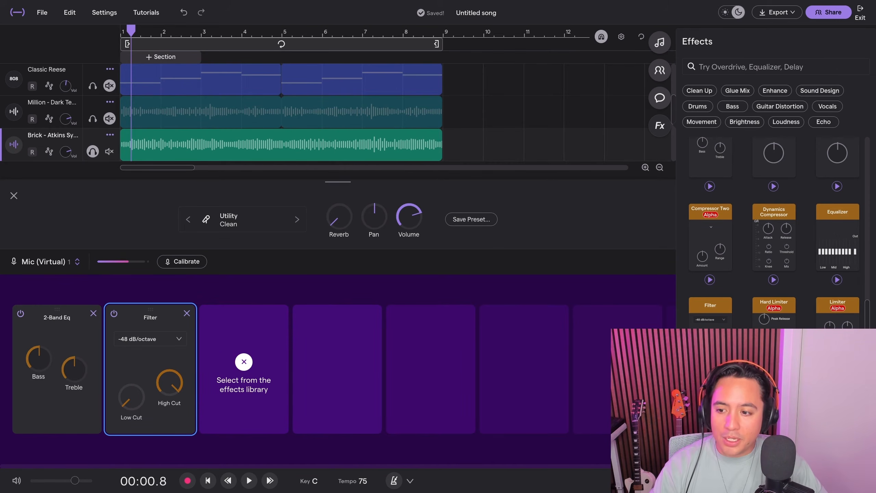
Solo Cute Sine and Classic Reese alongside Atkins Synth and play the three tracks from the start.
scroll(276, 112, "up", 2)
left_click(92, 97)
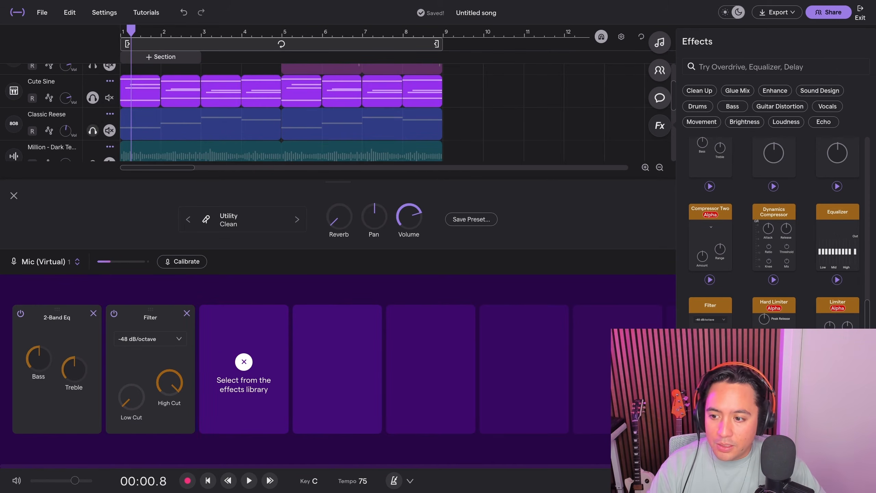
left_click(92, 131)
scroll(138, 143, "down", 2)
left_click_drag(141, 32, 120, 32)
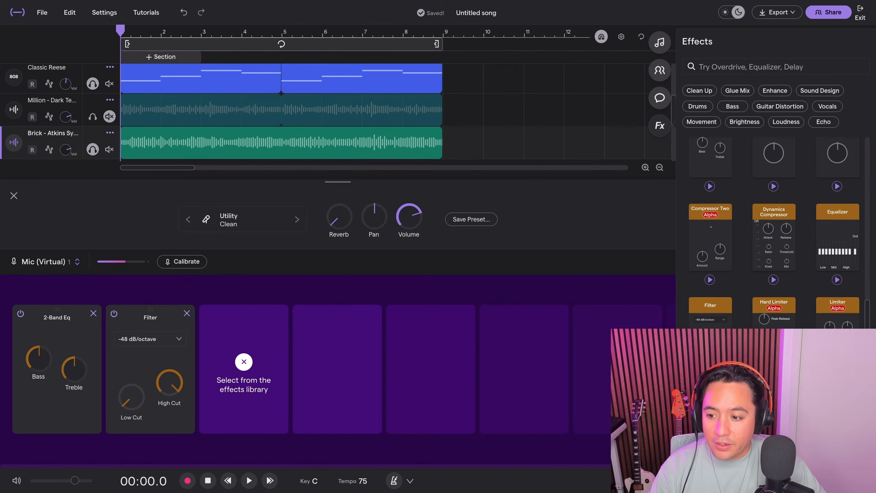
key("space")
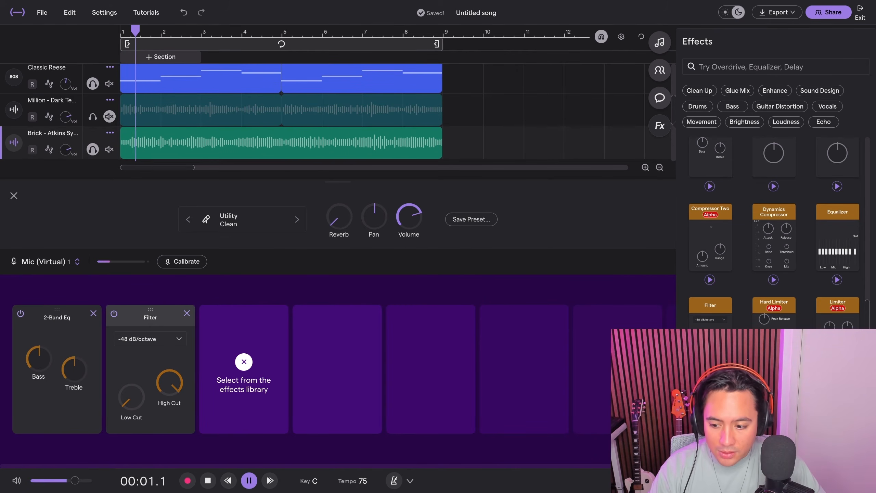
While listening, raise the Atkins Synth Filter's Low Cut to about mid-range and lower its High Cut to slightly below mid-range.
left_click_drag(132, 397, 131, 391)
key("space")
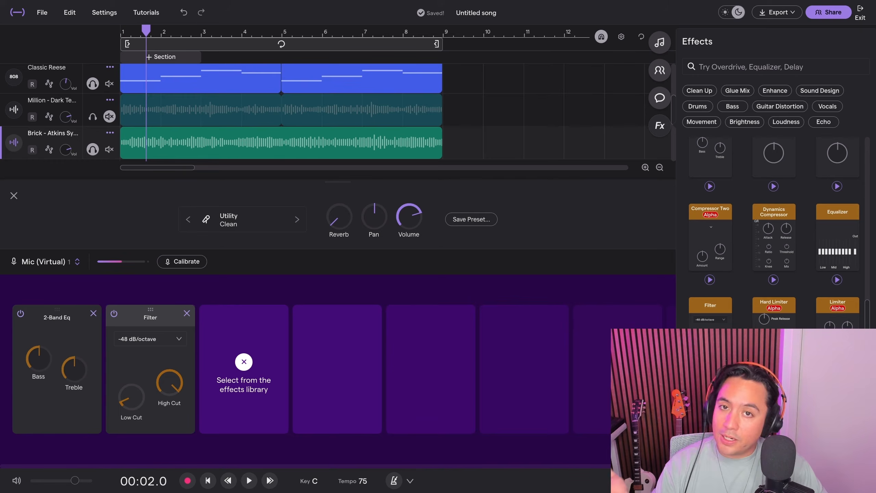
key("space")
left_click_drag(131, 397, 131, 373)
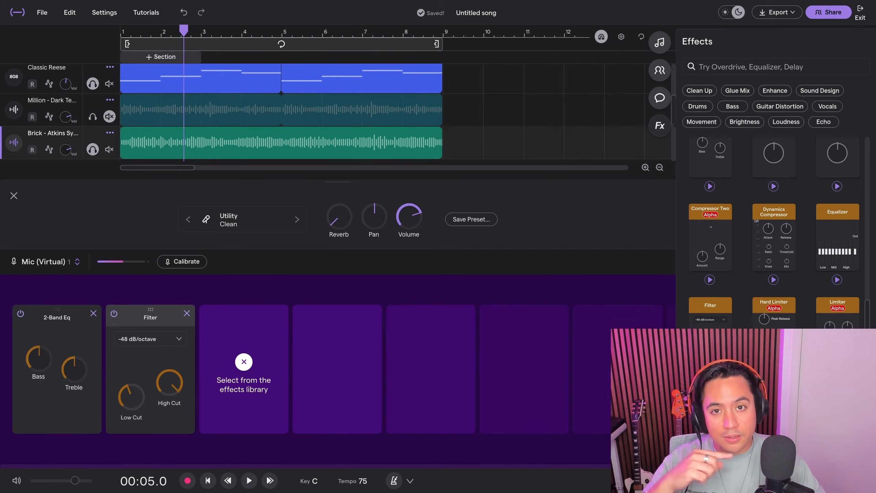
key("space")
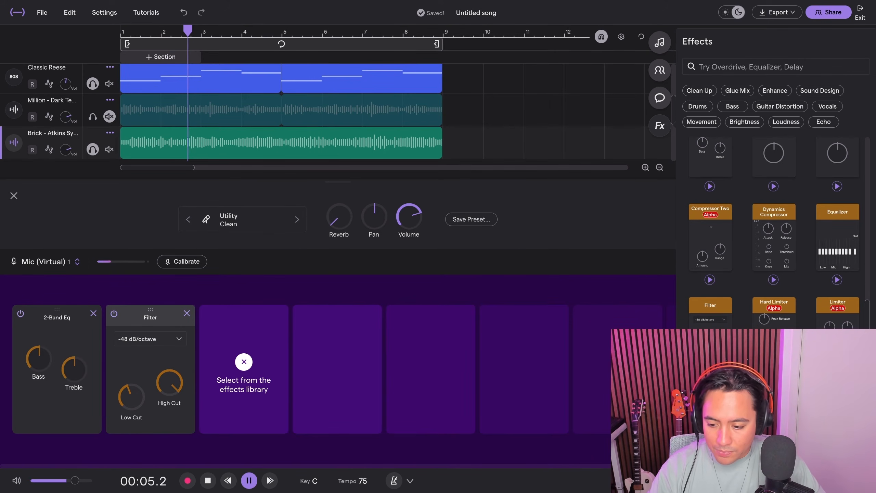
left_click_drag(169, 382, 131, 393)
key("space")
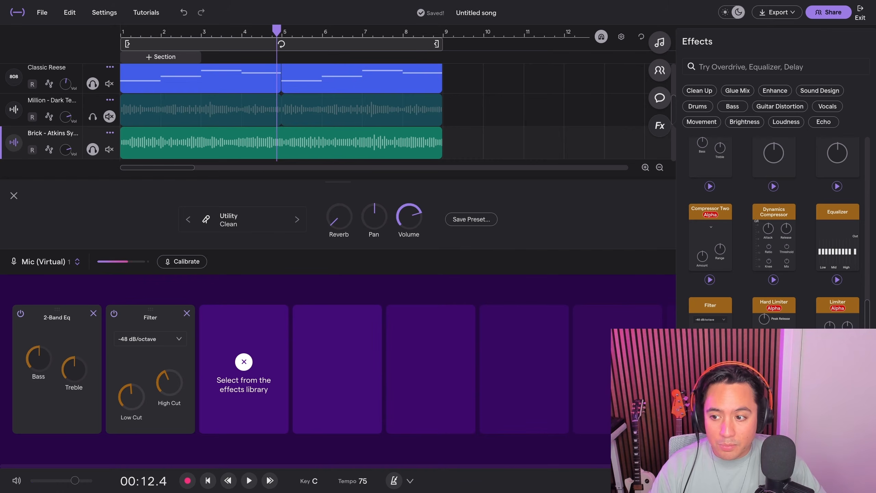
Turn solo off for Cute Sine and Classic Reese and listen to the filtered Atkins Synth alone from the start.
left_click(93, 84)
left_click(92, 150)
key("Left")
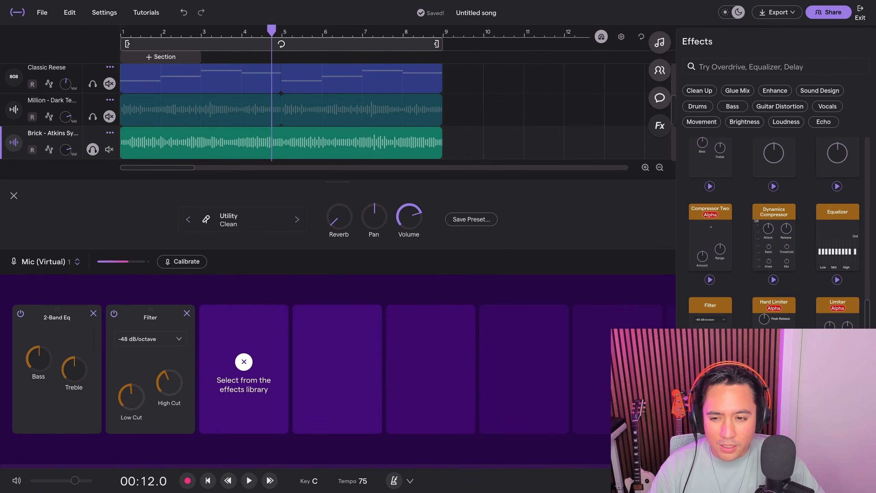
key("Return")
key("space")
scroll(93, 138, "up", 2)
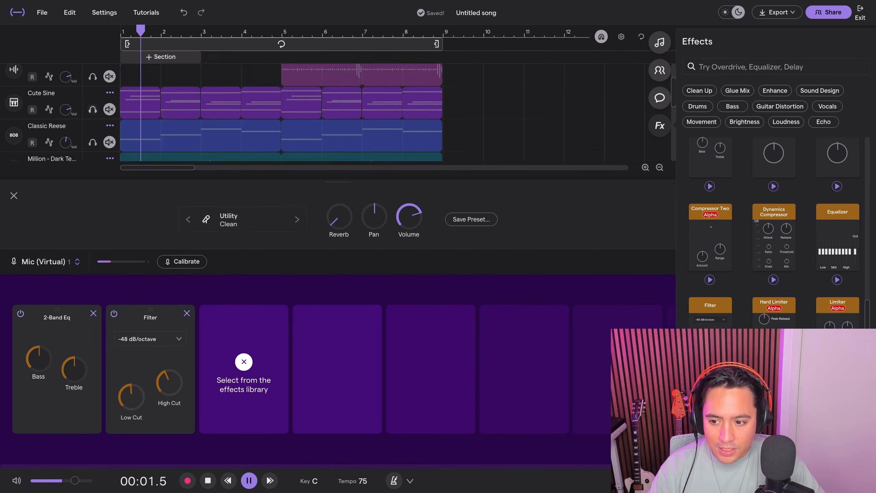
scroll(93, 121, "down", 1)
key("space")
Solo Cute Sine and Classic Reese again and play them with Atkins Synth from the start.
left_click(92, 84)
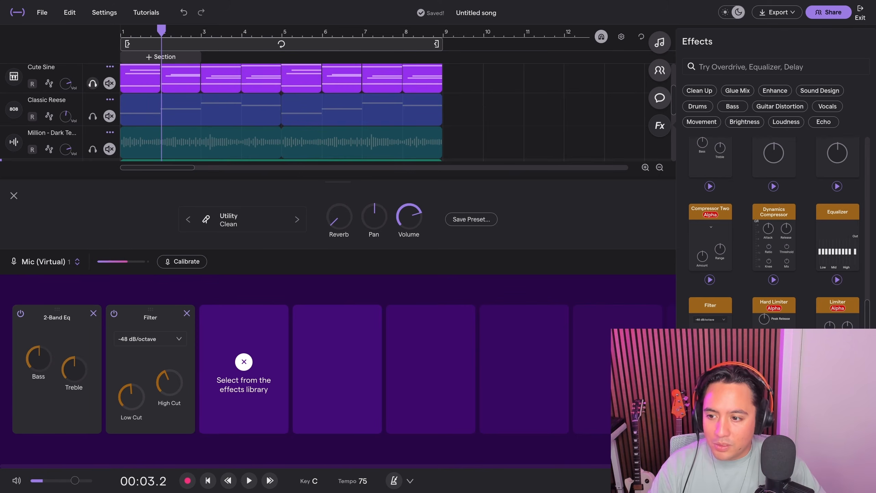
left_click(93, 116)
key("Return")
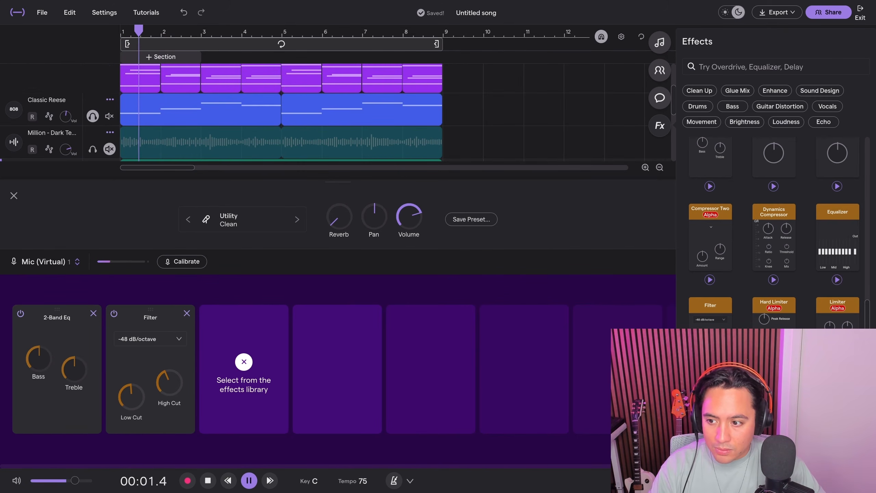
Raise the Cute Sine track's volume slightly, close its instrument editor, and stop playback.
left_click_drag(65, 84, 66, 80)
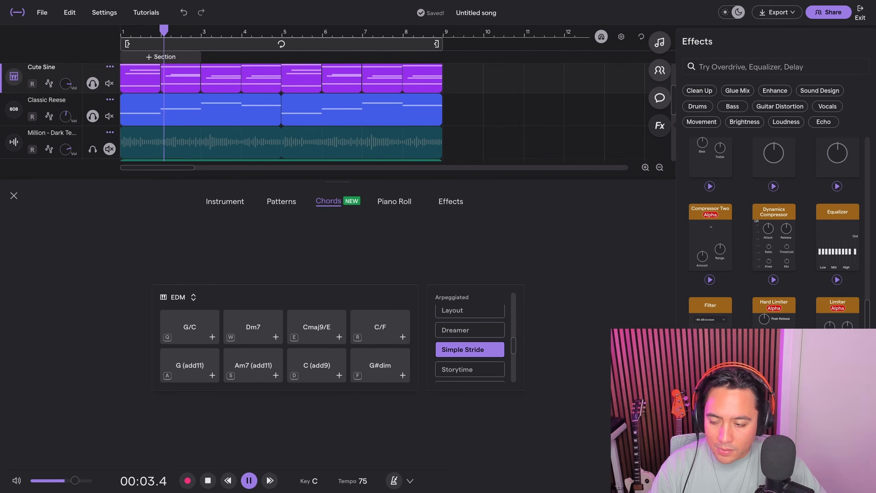
left_click(14, 195)
key("space")
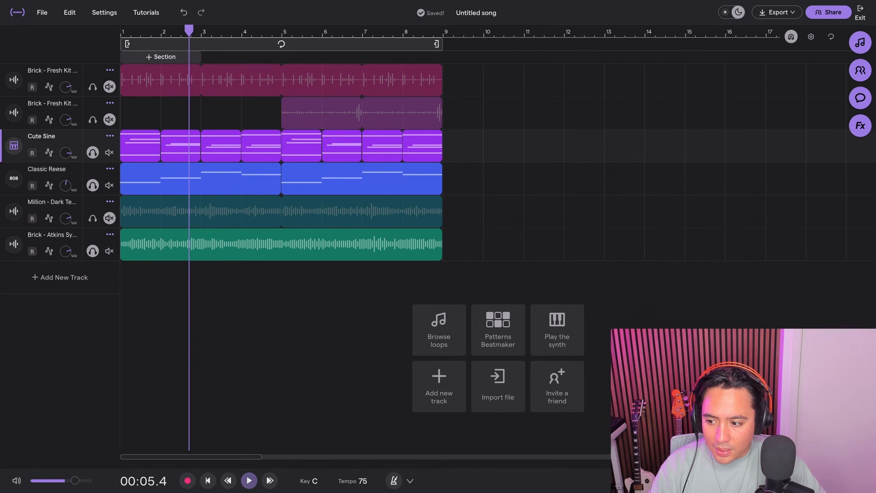
Set the Atkins Synth Filter's Low Cut to 523 Hz and listen to the result.
left_click(14, 245)
left_click_drag(131, 397, 131, 392)
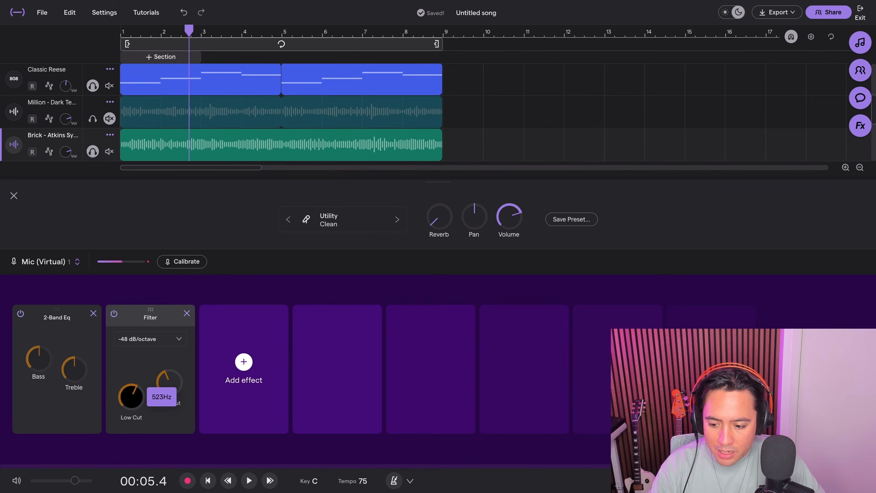
key("space")
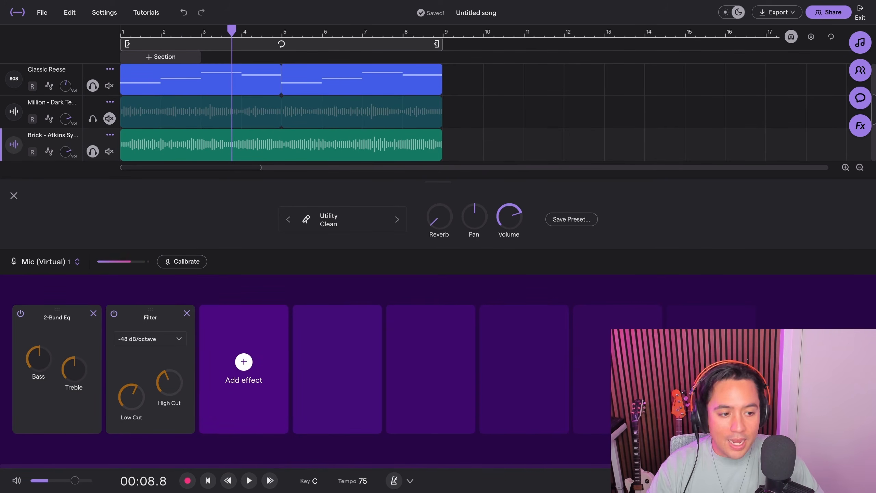
Add a Mod Delay with maximum stereo width and a Reverb set to Church after the Filter on the Atkins Synth track.
left_click(244, 361)
scroll(773, 231, "down", 5)
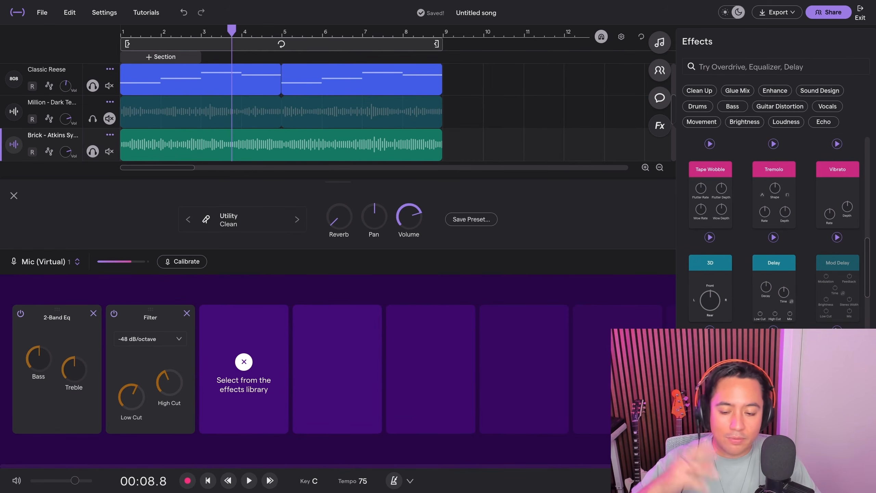
left_click(837, 290)
left_click(710, 380)
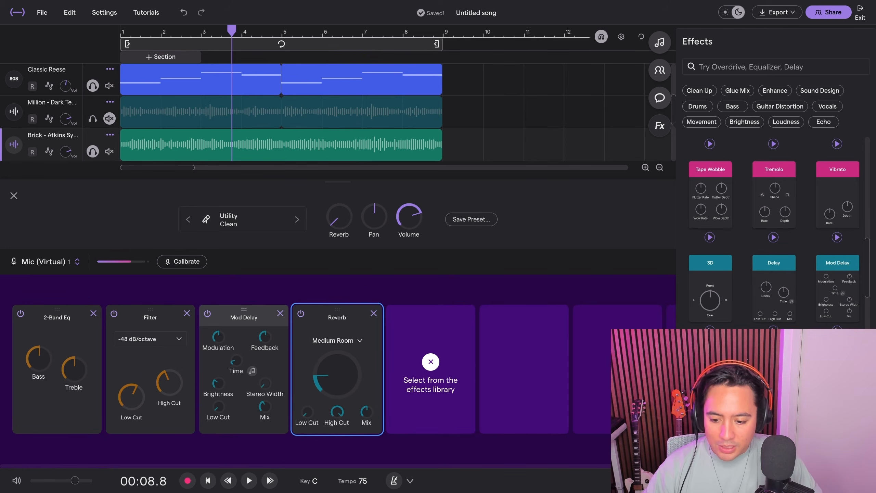
left_click(336, 340)
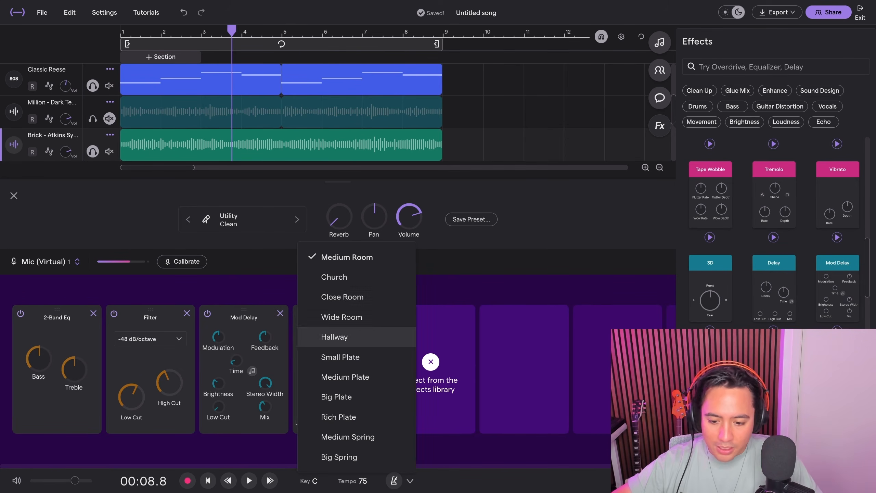
left_click(334, 277)
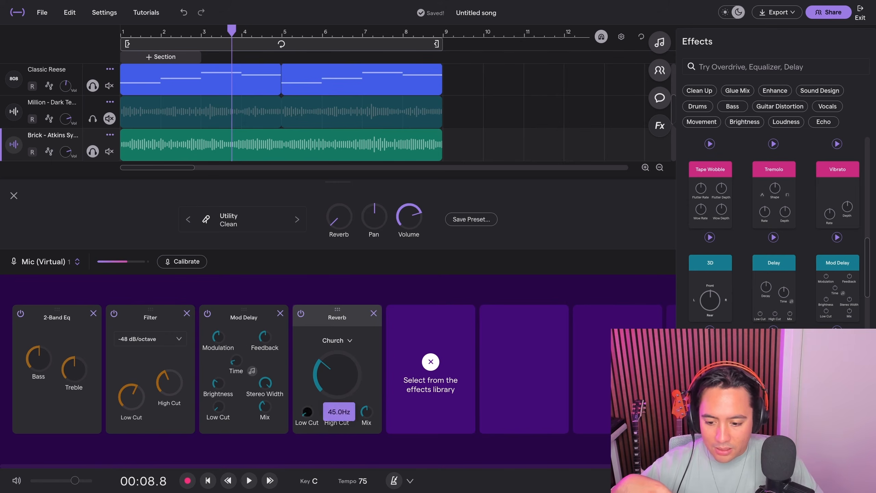
Close the effects editor and listen to Atkins Synth with its delay and reverb alongside the chords and bass.
left_click(14, 196)
key("space")
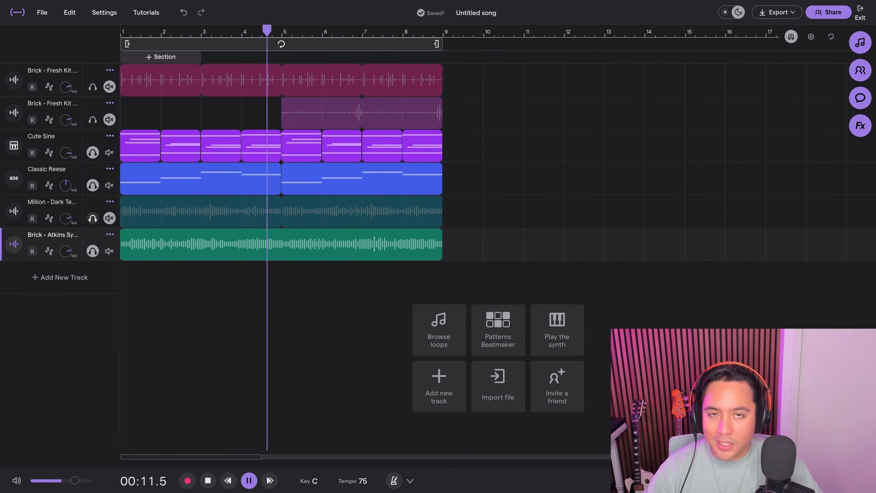
key("space")
Solo the Million - Dark Texture track as well, return to the song's start, and select that track.
left_click(92, 218)
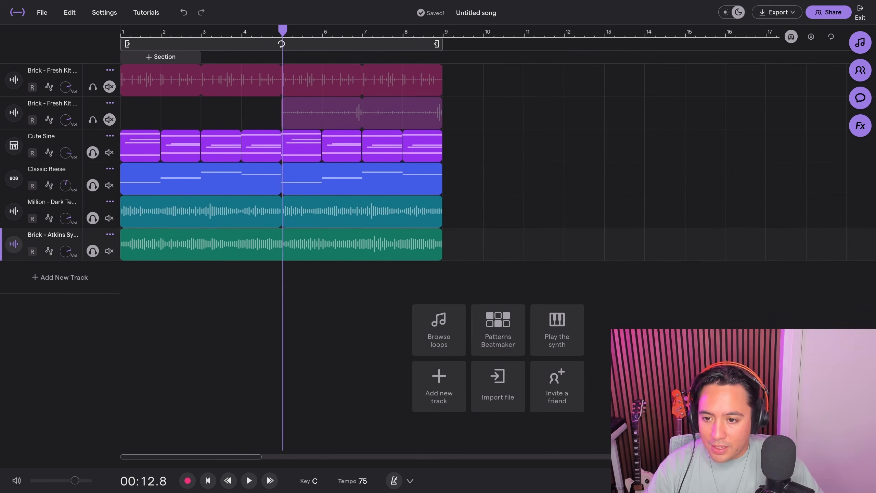
key("Return")
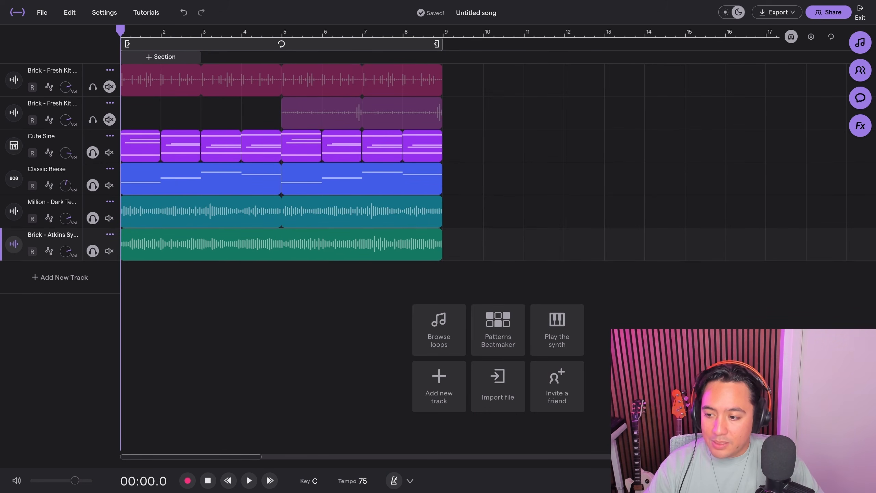
left_click(53, 202)
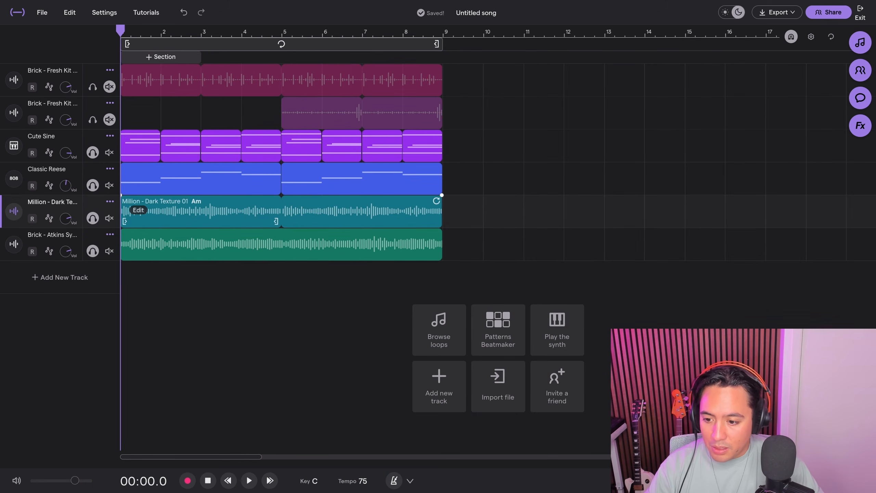
Listen to Dark Texture with the other soloed tracks and review the effects chain on the Atkins Synth track.
key("space")
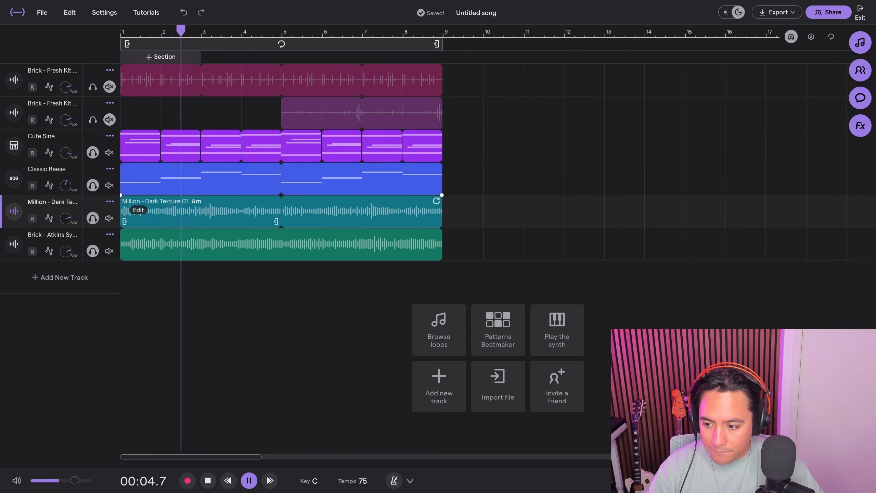
key("space")
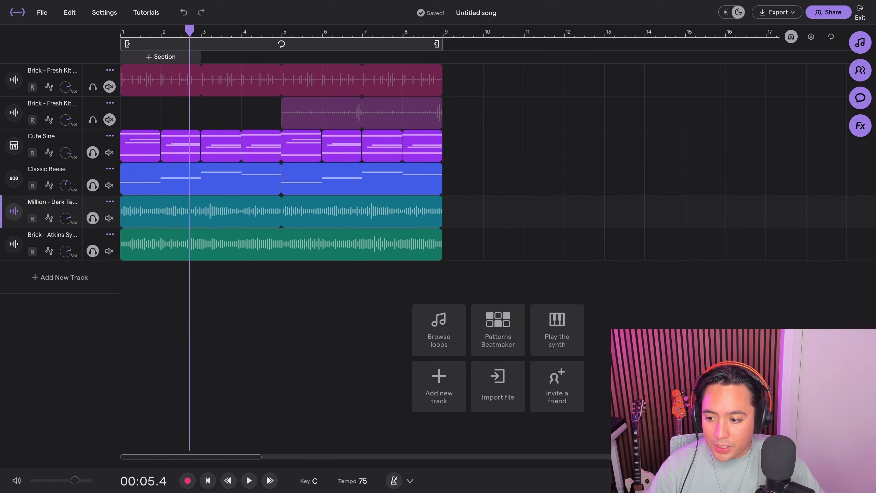
left_click(52, 235)
left_click(14, 244)
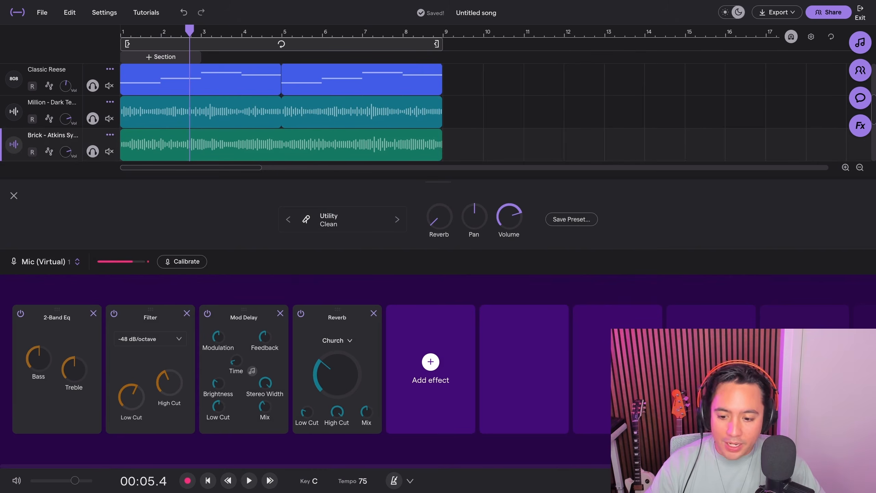
left_click(14, 196)
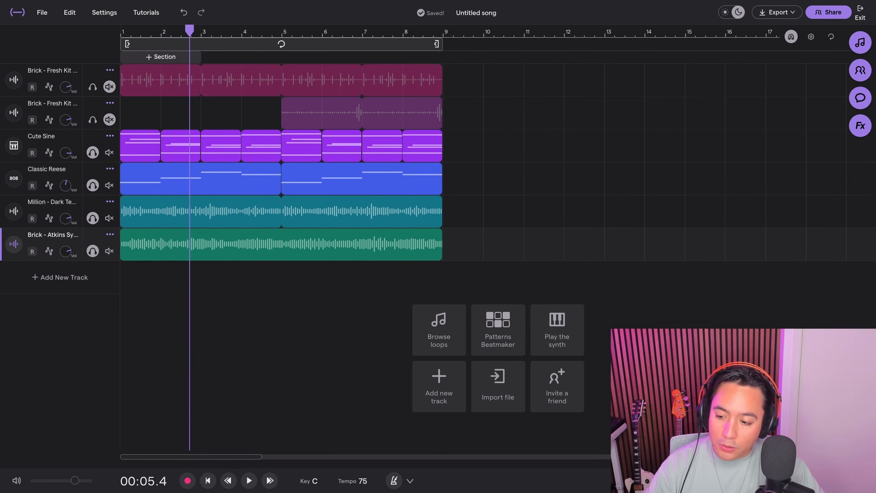
Duplicate the Atkins Synth track with its effects, clear the copied loop, and move the Dark Texture clips onto the duplicate.
key("ctrl+d")
key("Delete")
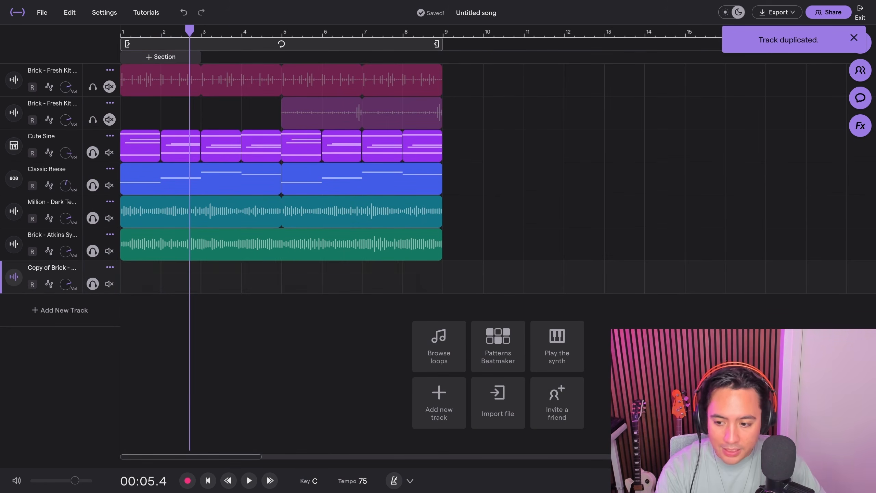
left_click_drag(158, 212, 159, 278)
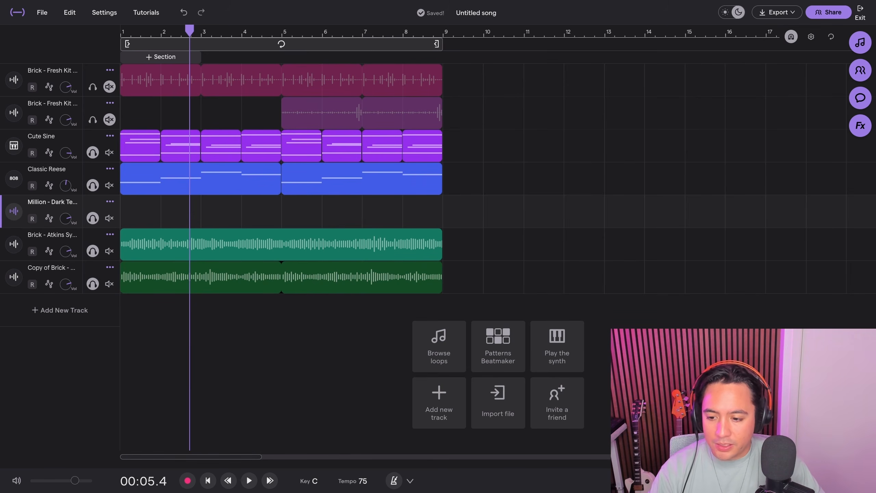
Listen to Dark Texture through the copied effects and delete the emptied Million - Dark Texture track.
key("space")
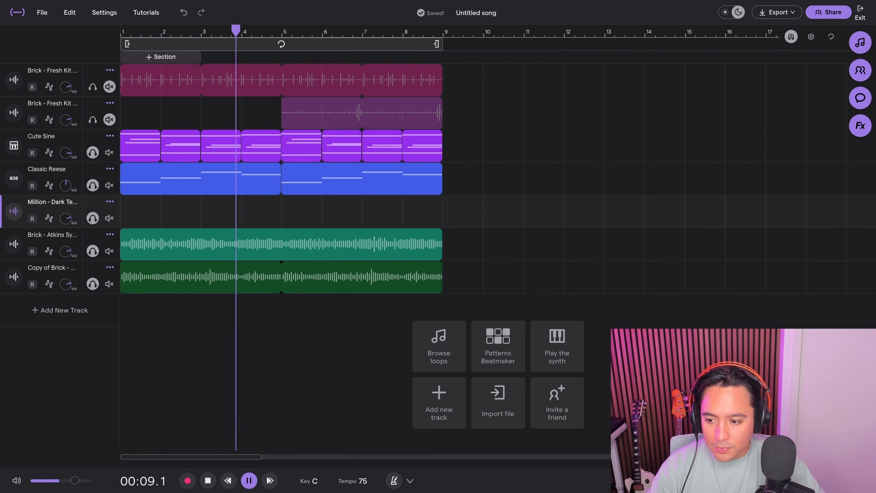
key("space")
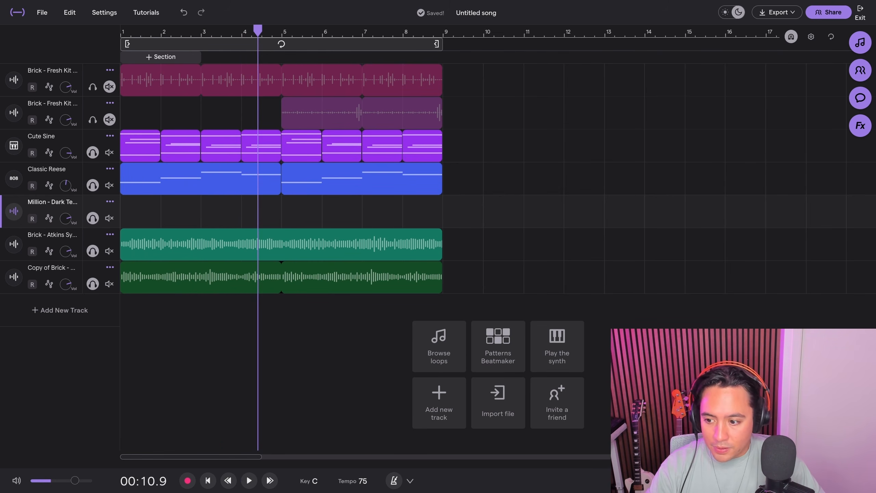
key("Delete")
Turn off solo on all tracks and play the full beat from the song's start.
key("Return")
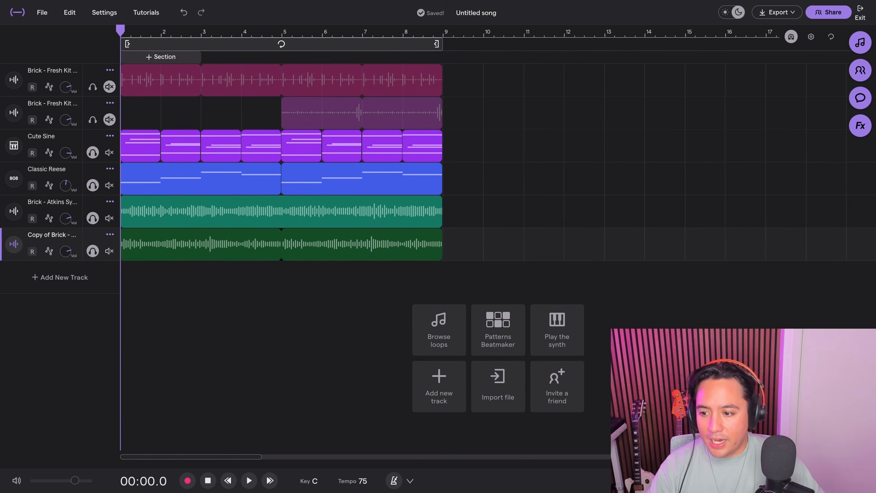
left_click(93, 152)
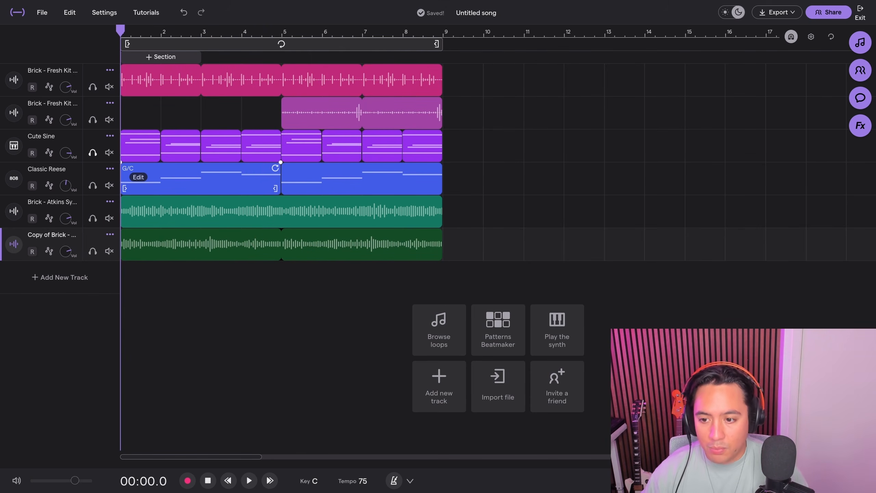
key("space")
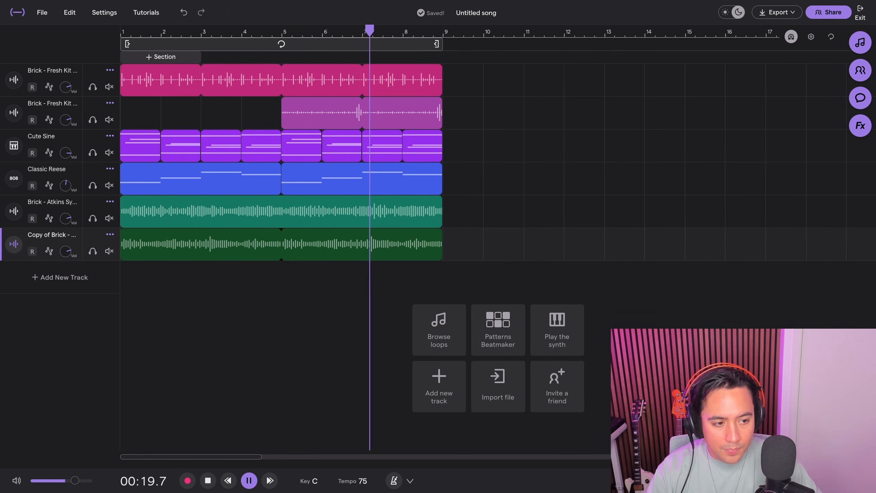
key("space")
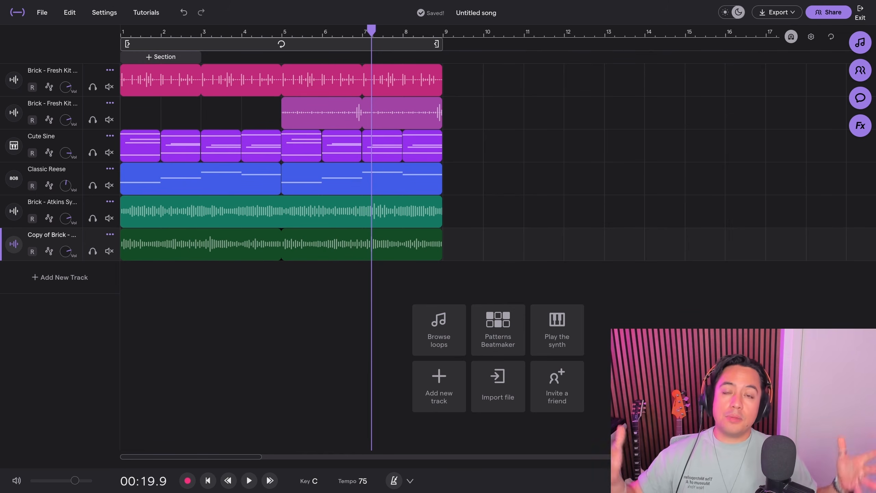